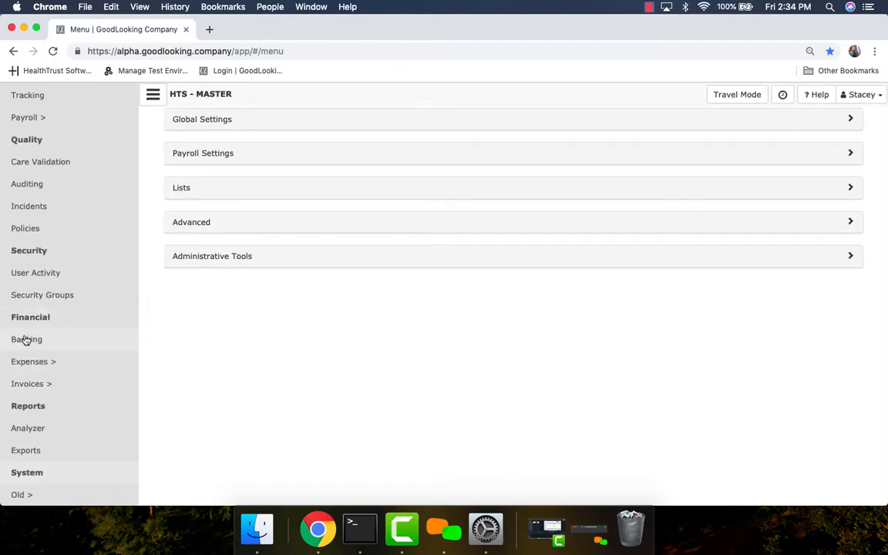
# Step: Load the pending invoices list using the default filters for PPS, Commercial and Self-Pay claims
pyautogui.click(40, 390)
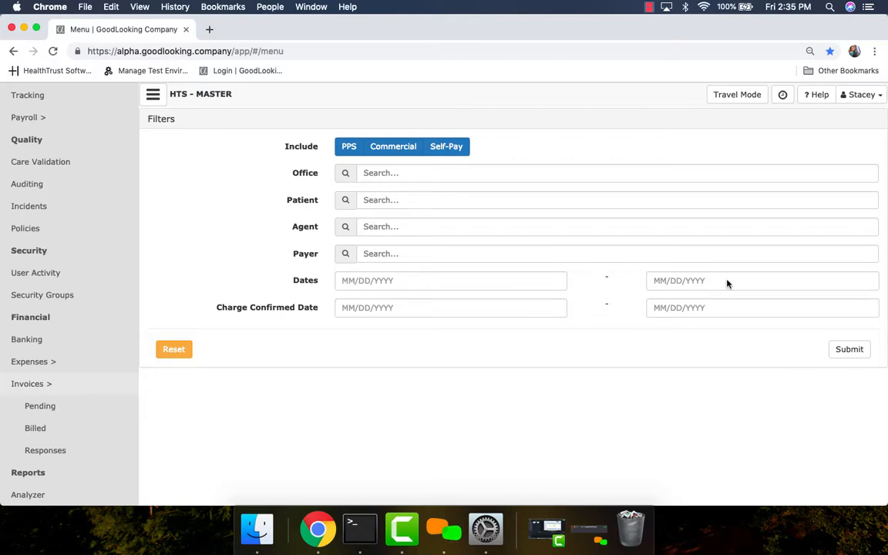
pyautogui.click(851, 353)
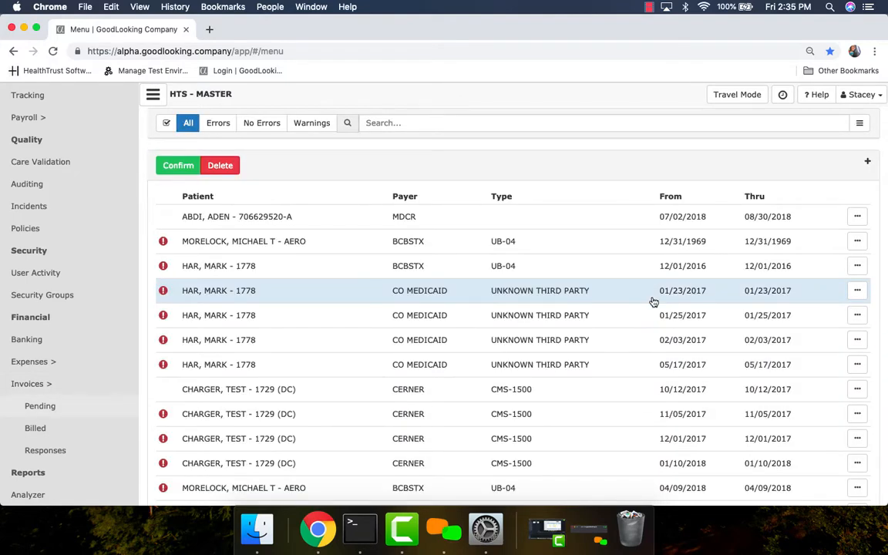
pyautogui.scroll(-5, 634, 367)
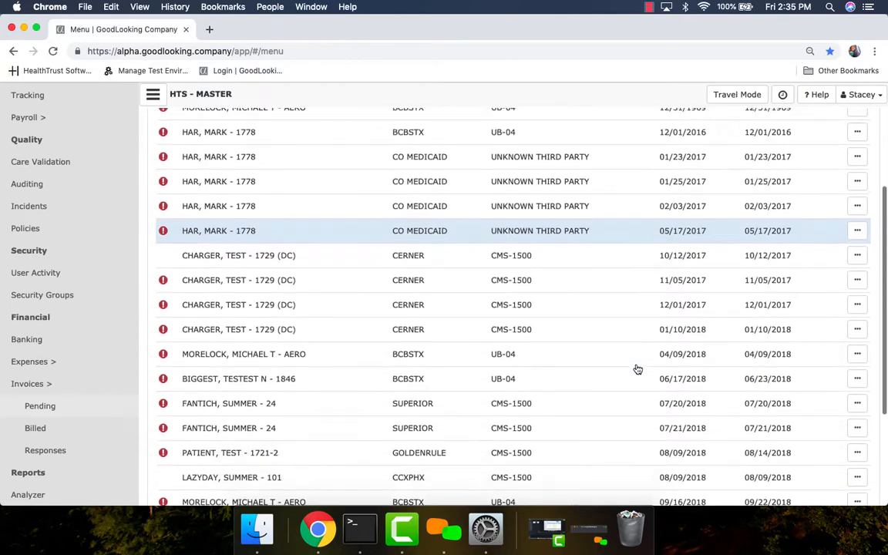
pyautogui.scroll(-3, 636, 369)
pyautogui.scroll(8, 636, 366)
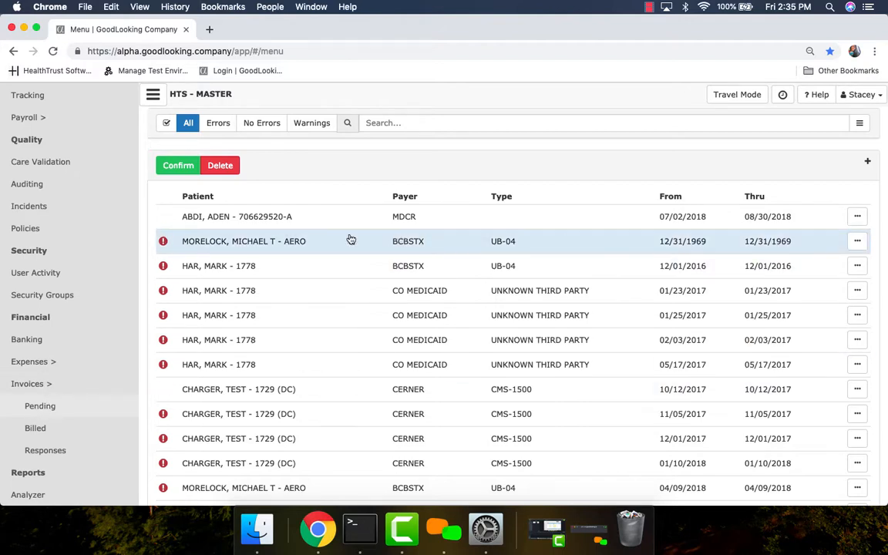
# Step: Review the errors flagged on the pending BCBSTX UB-04 claim dated 12/31/1969 and close the error details
pyautogui.click(164, 242)
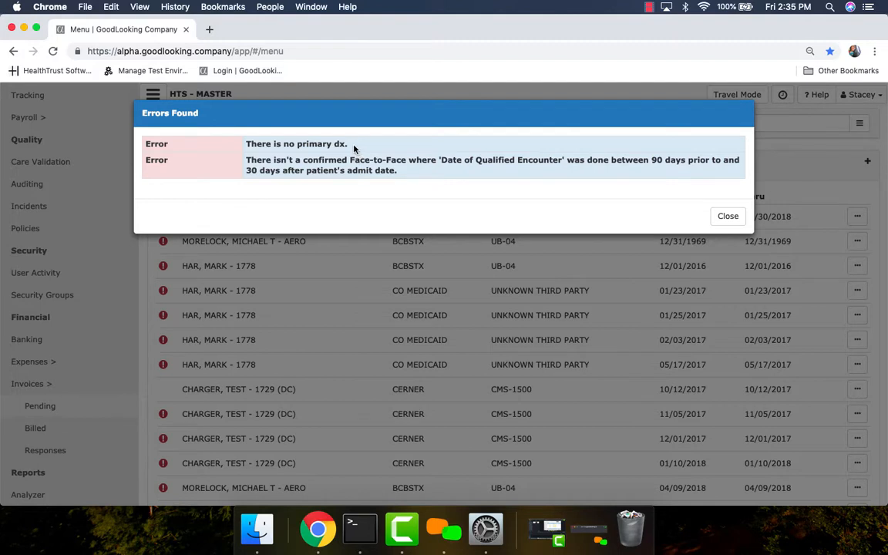
pyautogui.moveTo(354, 146); pyautogui.dragTo(241, 147)
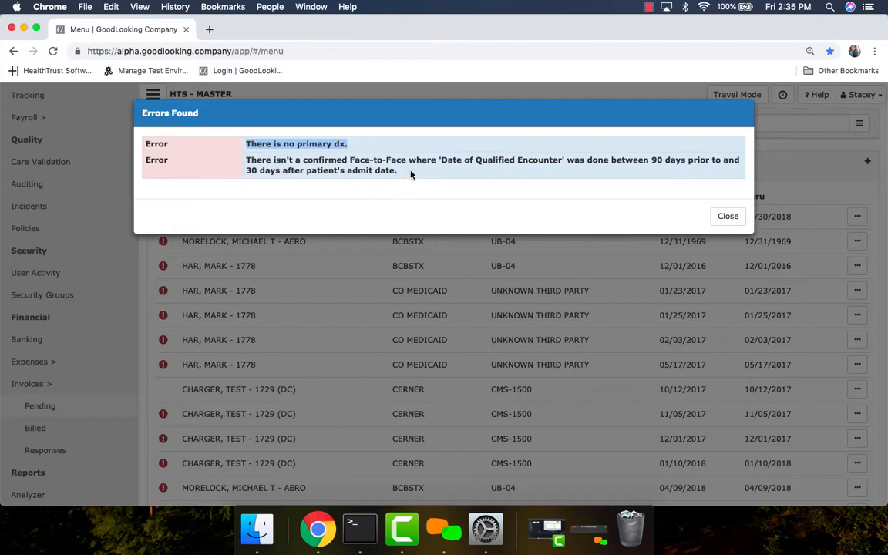
pyautogui.moveTo(411, 173); pyautogui.dragTo(245, 164)
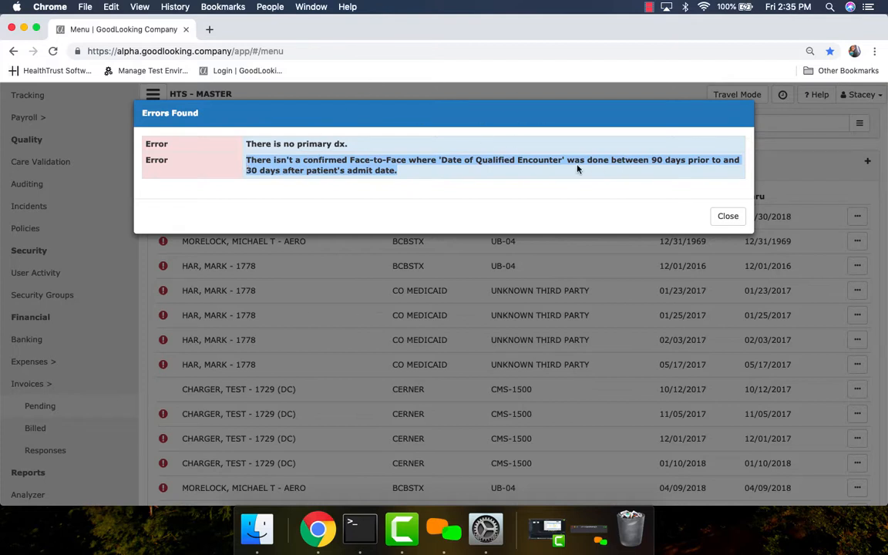
pyautogui.click(729, 218)
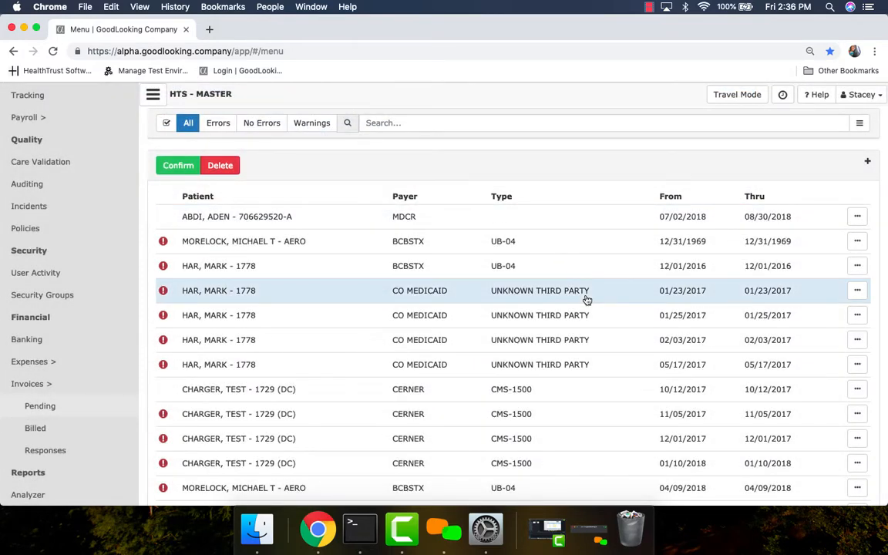
# Step: Try the Errors, No Errors and Warnings filters on the pending claims and return to showing all claims
pyautogui.scroll(-5, 585, 386)
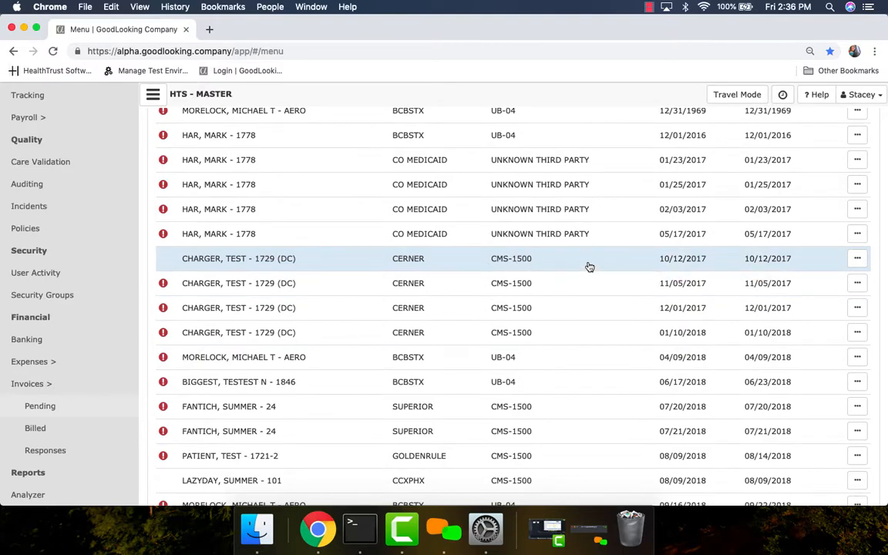
pyautogui.scroll(5, 608, 299)
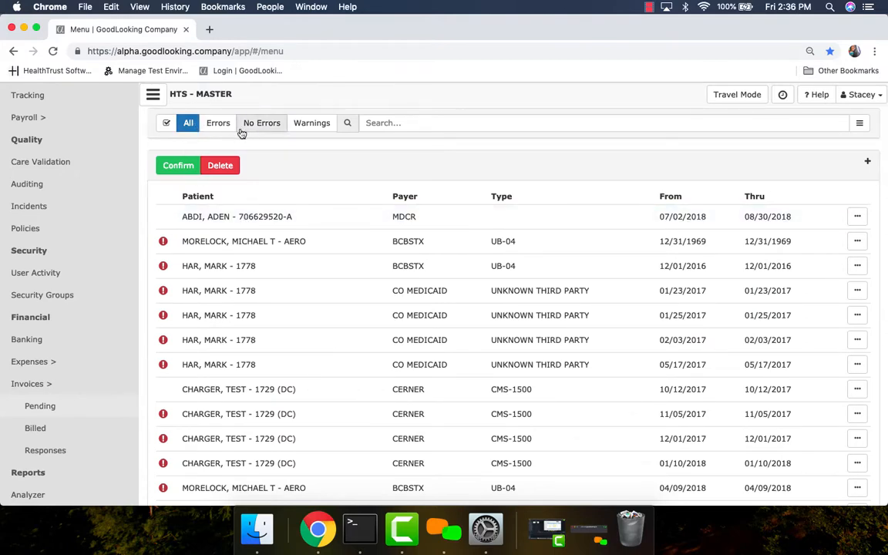
pyautogui.click(218, 130)
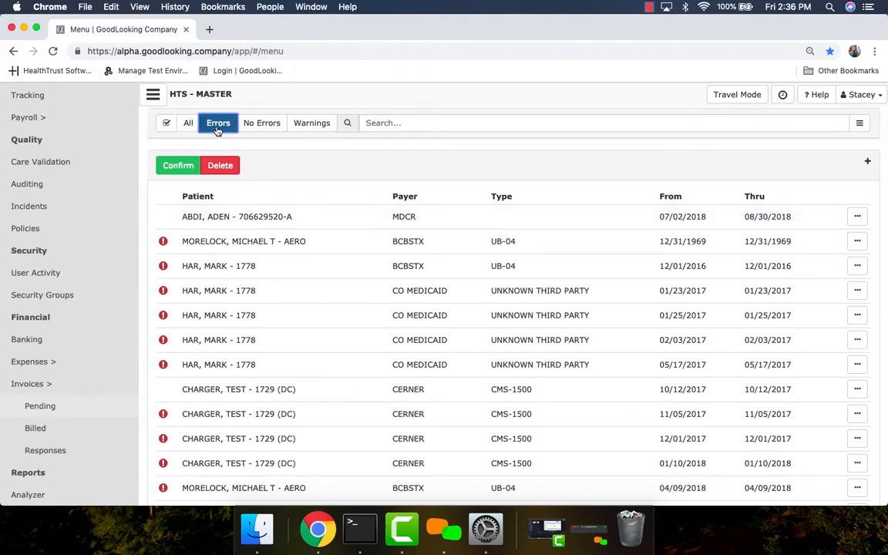
pyautogui.click(266, 129)
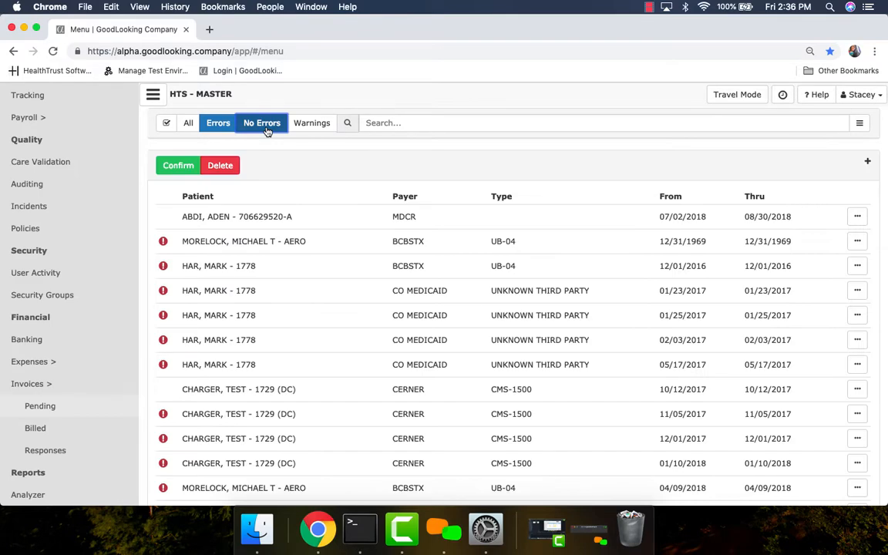
pyautogui.click(213, 126)
pyautogui.click(316, 130)
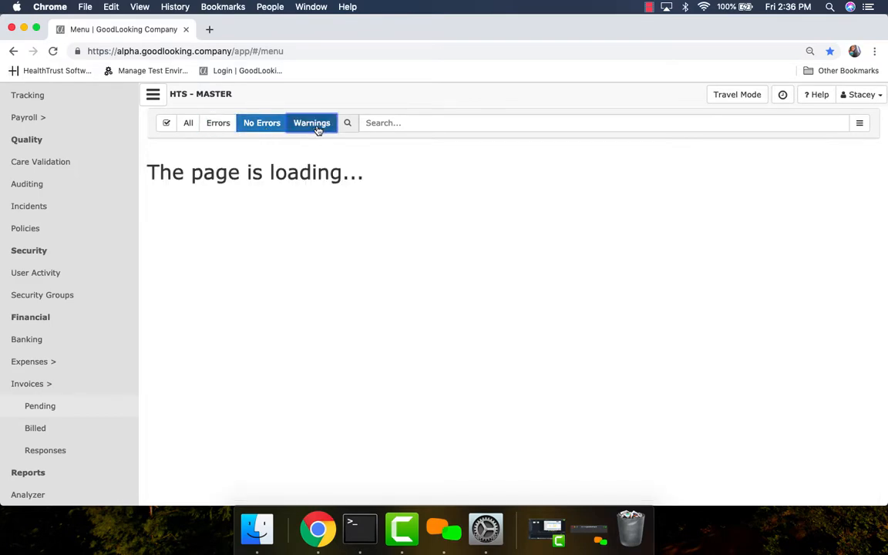
pyautogui.click(315, 130)
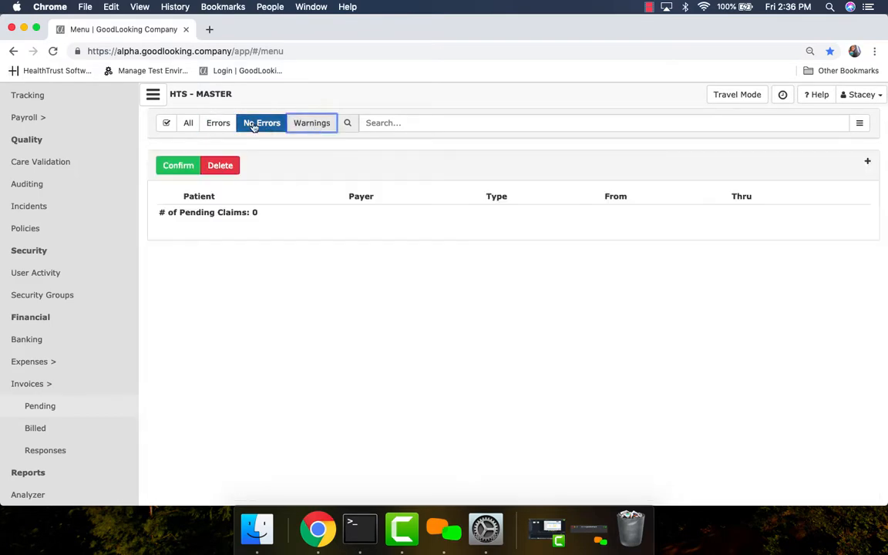
pyautogui.click(254, 125)
# Step: Confirm and bill the pending CMS-1500 claims for CERNER (10/12/2017), GOLDENRULE (08/09/2018) and CCXPHX (08/09/2018), and dismiss the resulting dialog
pyautogui.scroll(-1, 436, 493)
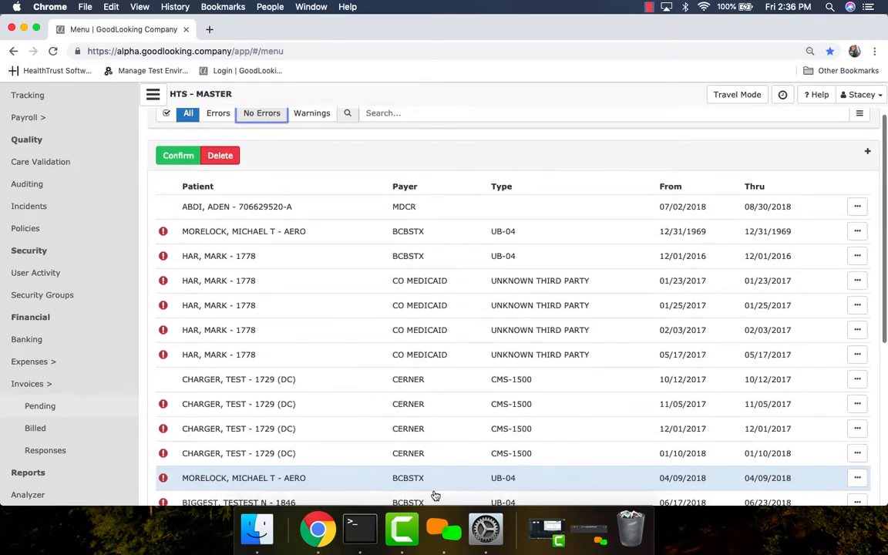
pyautogui.scroll(-1, 435, 495)
pyautogui.scroll(2, 435, 496)
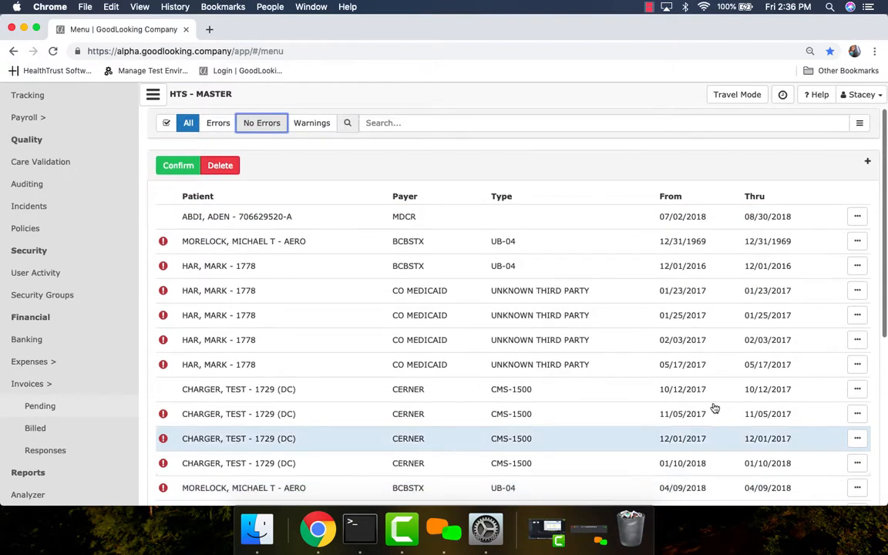
pyautogui.scroll(-2, 771, 359)
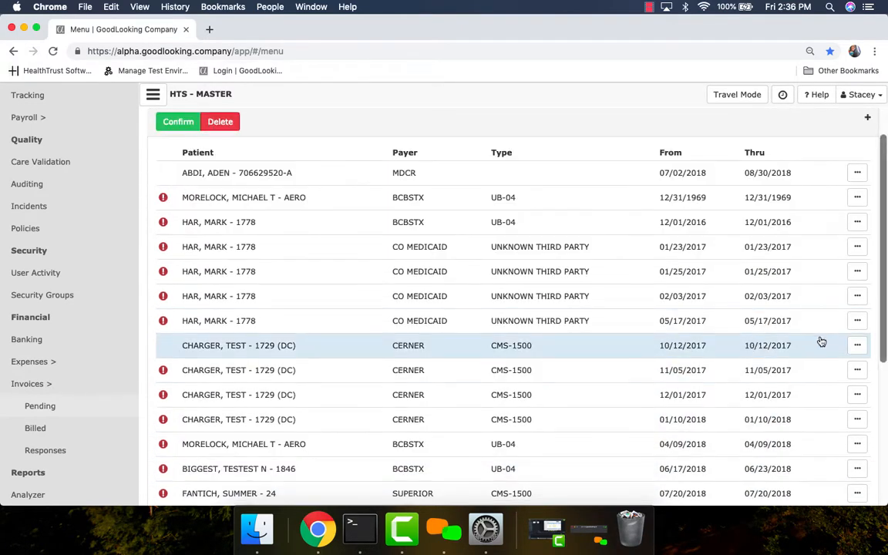
pyautogui.click(631, 354)
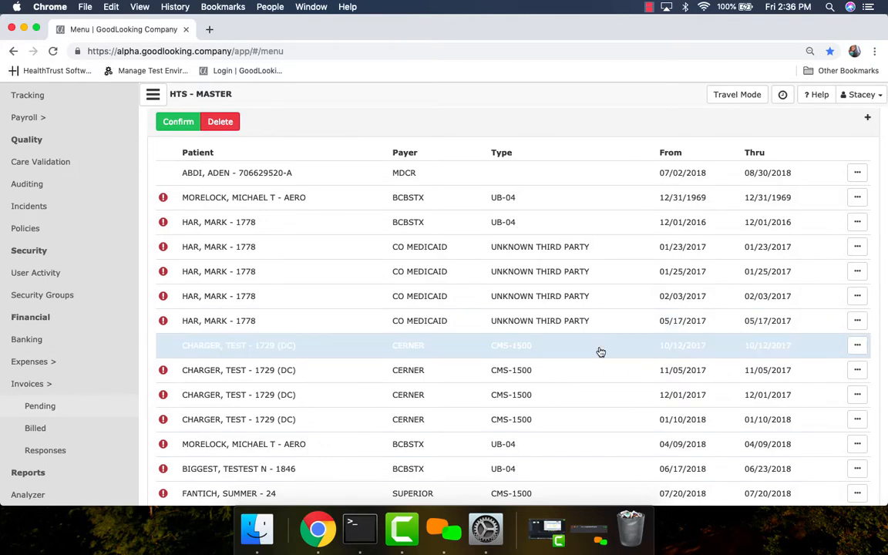
pyautogui.scroll(-5, 599, 352)
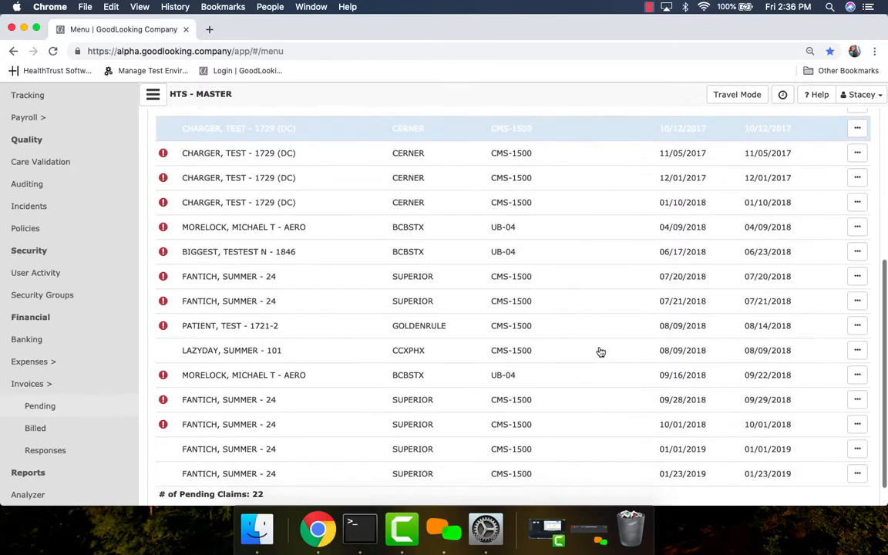
pyautogui.click(581, 333)
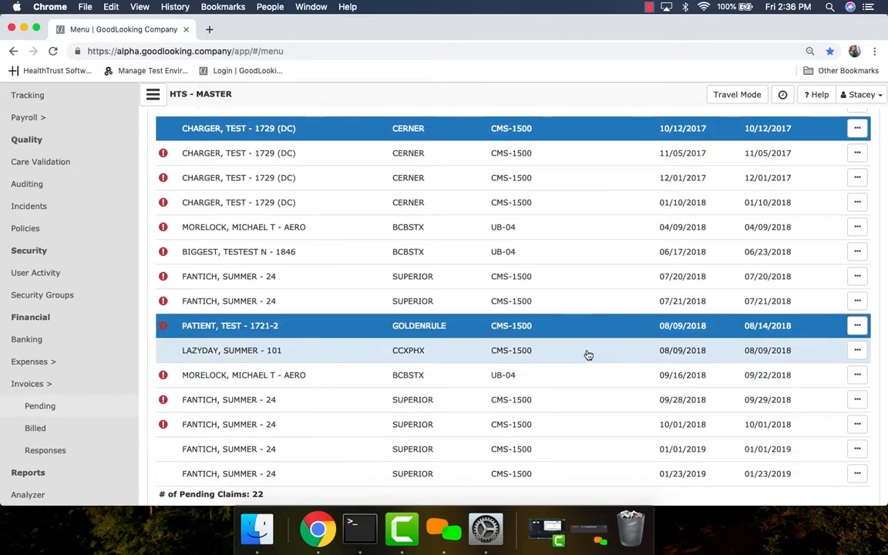
pyautogui.click(587, 352)
pyautogui.scroll(6, 580, 174)
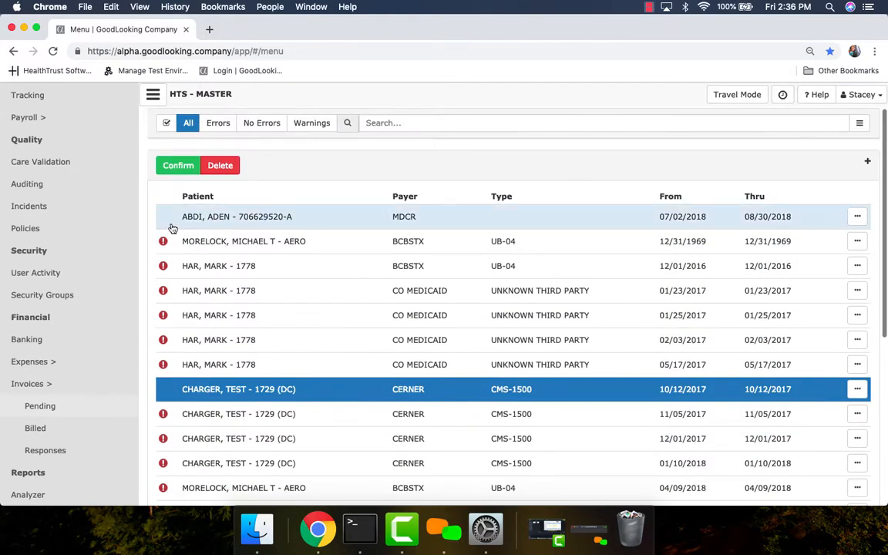
pyautogui.click(181, 165)
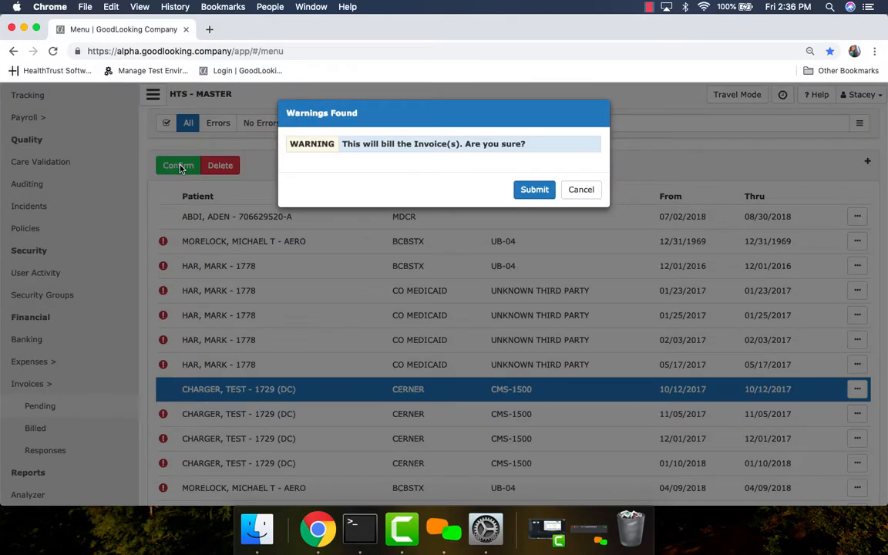
pyautogui.click(542, 191)
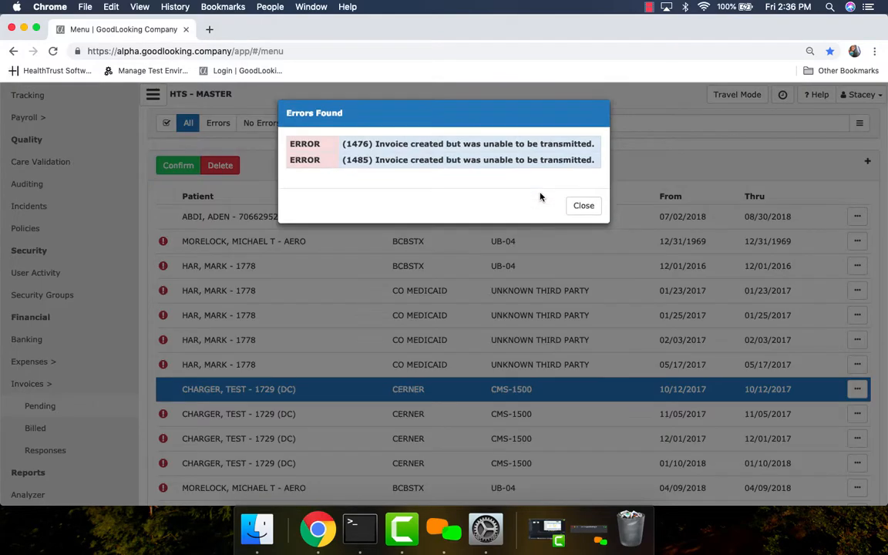
pyautogui.click(590, 206)
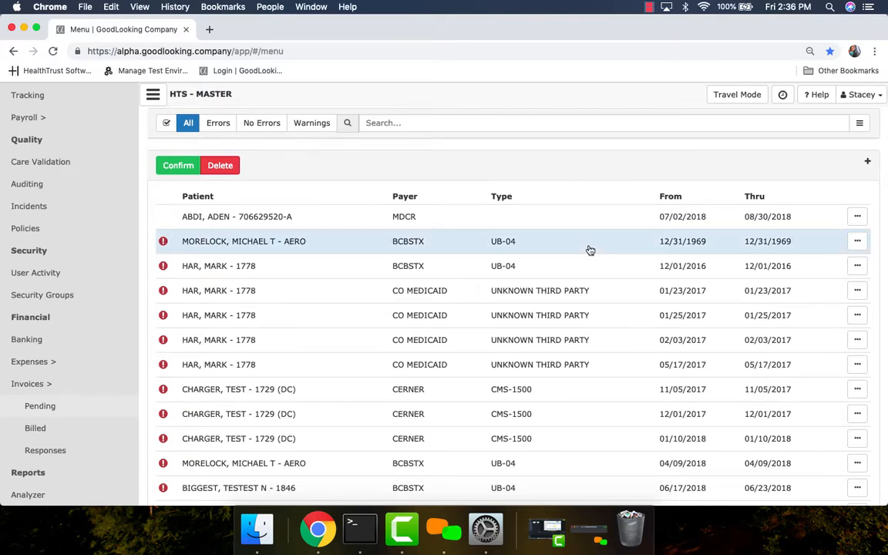
# Step: Show the billed invoices and open the first one, the BCBSTX UB-04 invoice dated 01/17/2017, for editing
pyautogui.click(37, 428)
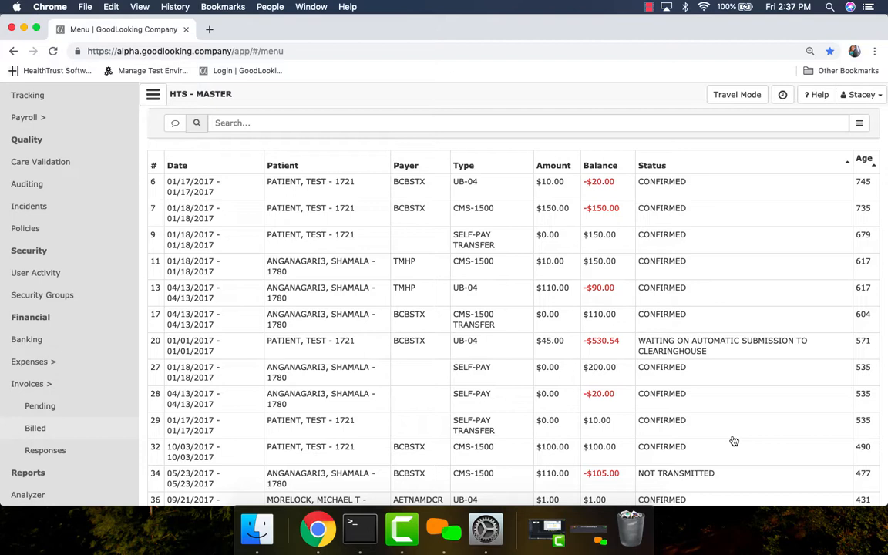
pyautogui.click(709, 195)
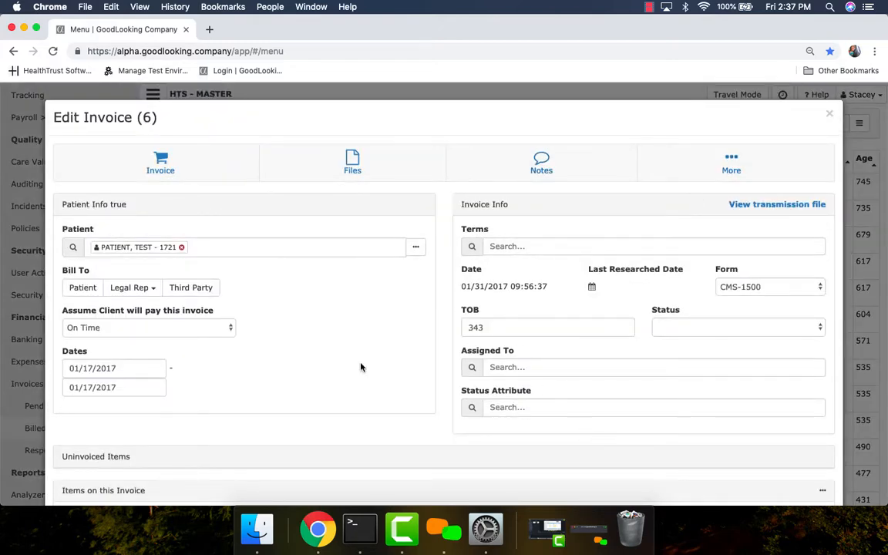
pyautogui.scroll(-3, 360, 367)
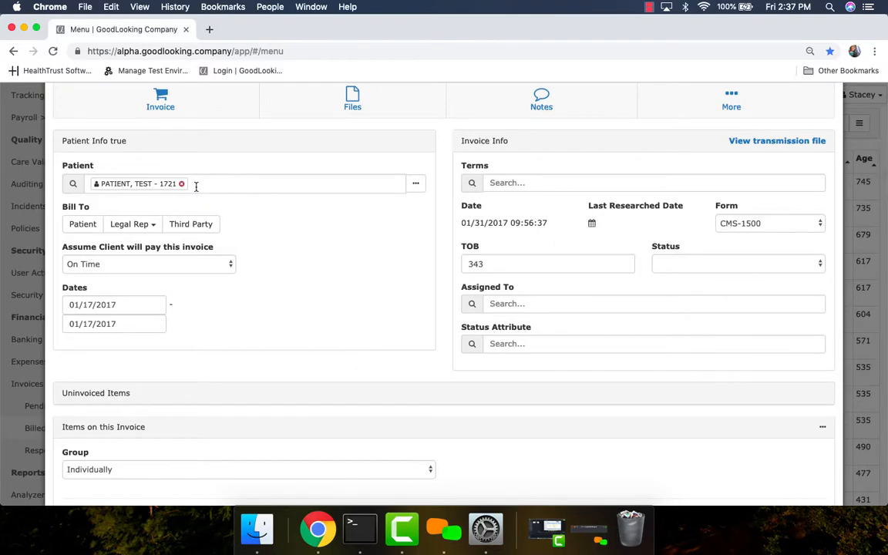
# Step: Review the invoice's patient details, provider, codes and diagnoses, and close the patient information without changes
pyautogui.click(415, 187)
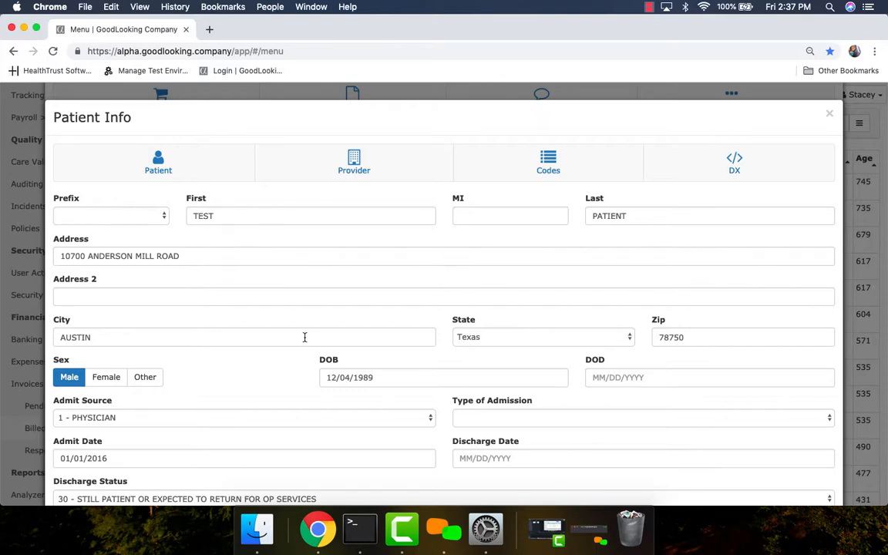
pyautogui.scroll(-5, 305, 336)
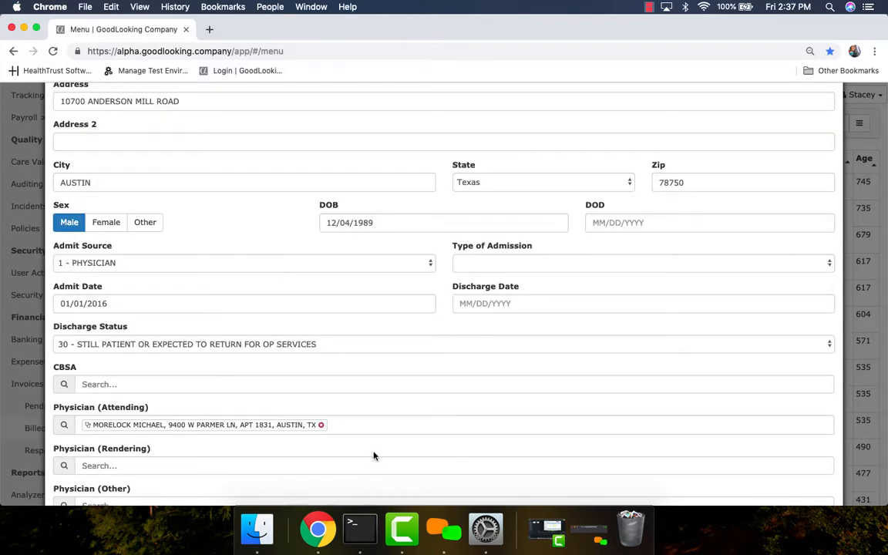
pyautogui.scroll(5, 386, 332)
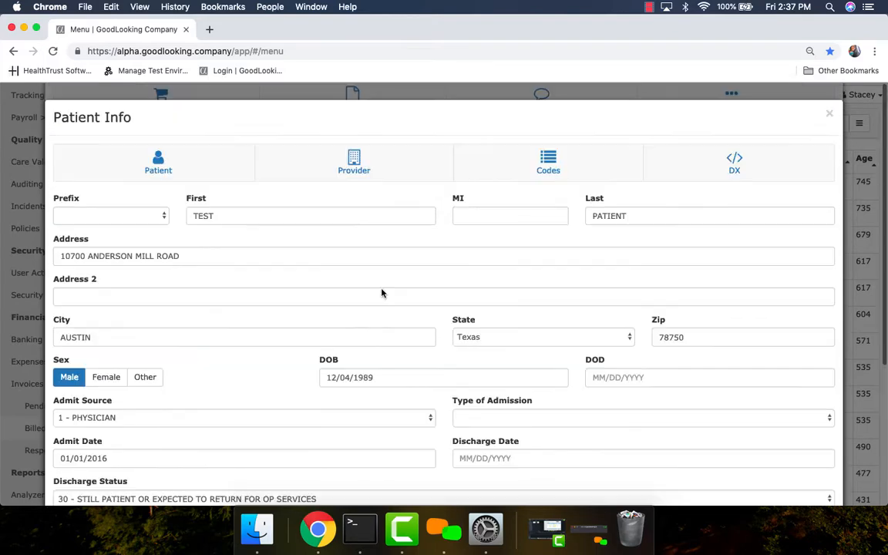
pyautogui.click(356, 171)
pyautogui.click(553, 175)
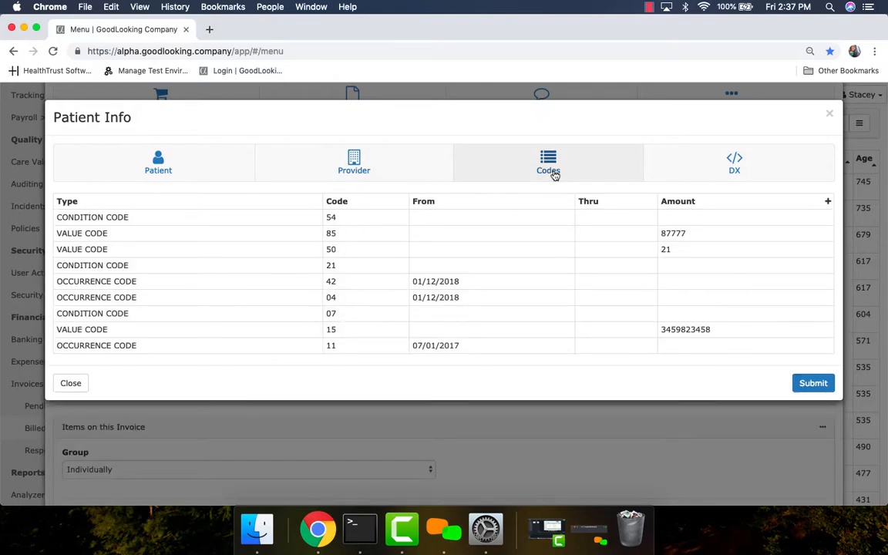
pyautogui.click(738, 169)
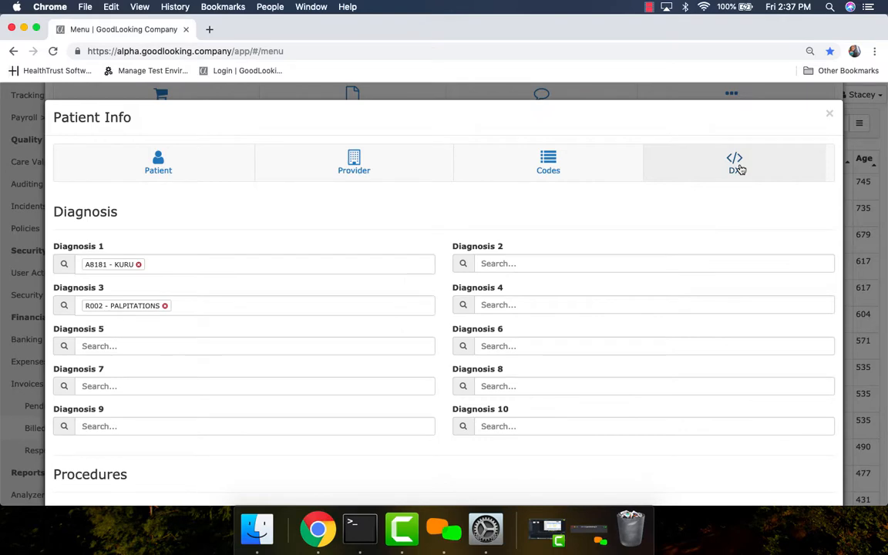
pyautogui.click(829, 115)
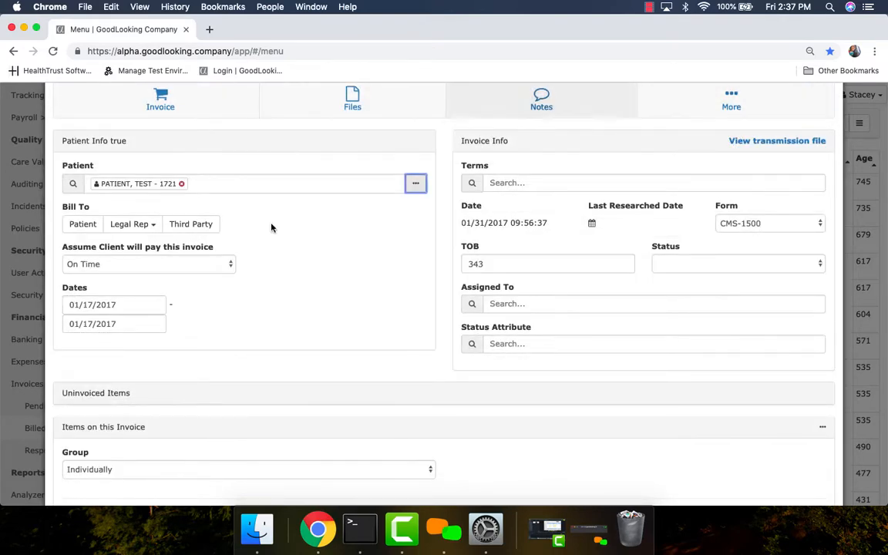
# Step: Set the invoice's Bill To option to Third Party
pyautogui.click(191, 224)
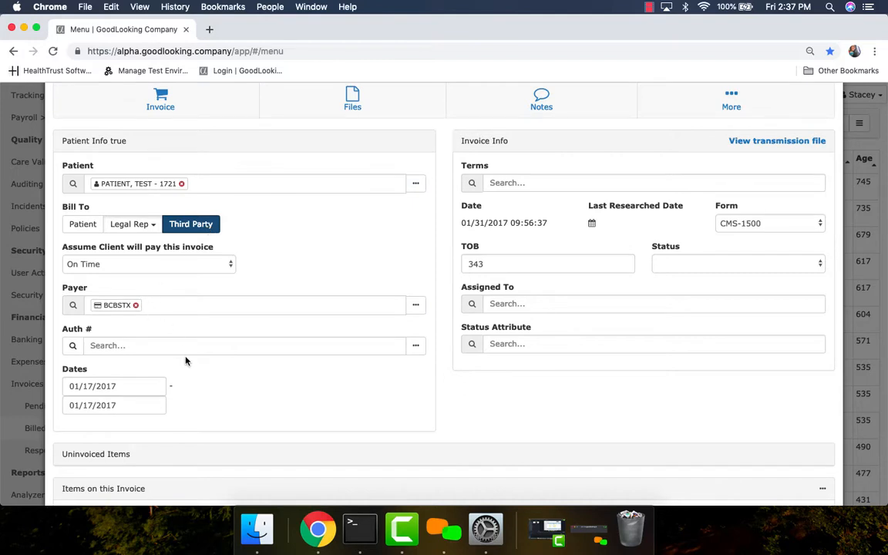
pyautogui.scroll(-2, 322, 323)
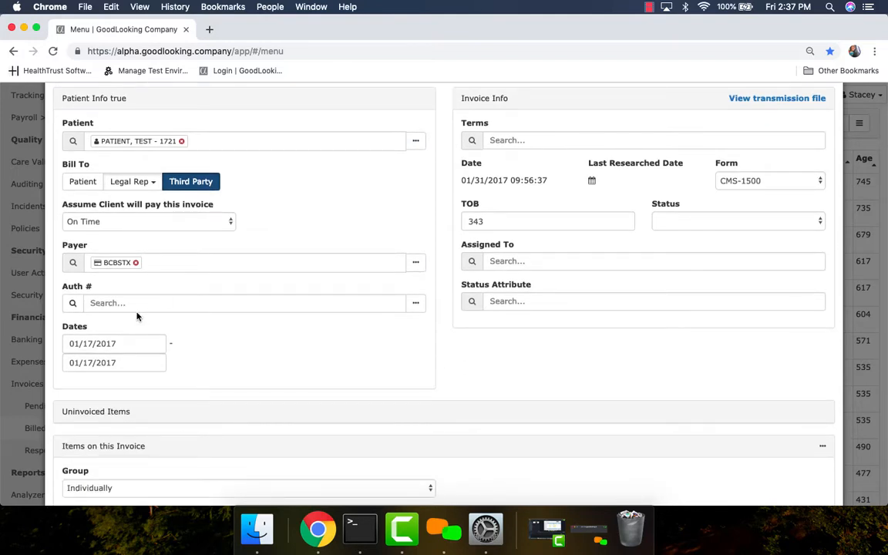
# Step: View the authorization remarks and the payer's third party information on the invoice, closing both without changes
pyautogui.scroll(2, 325, 372)
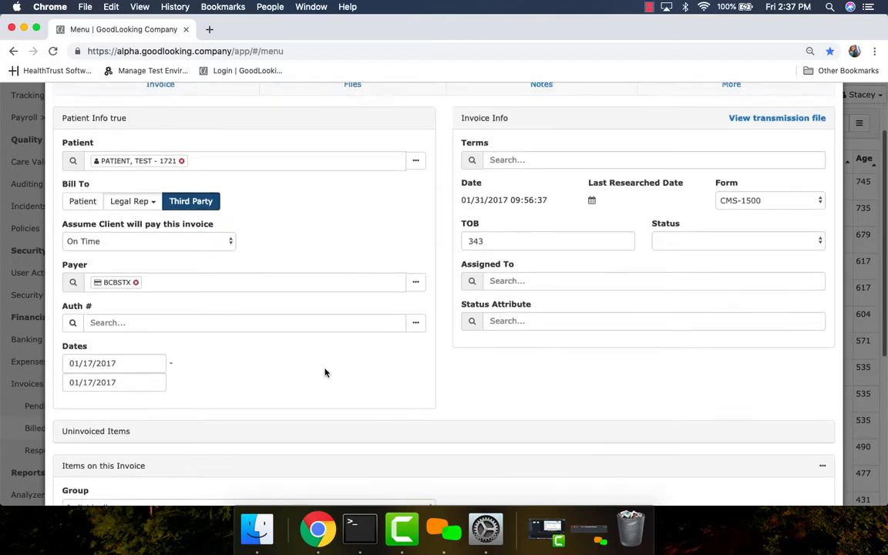
pyautogui.click(416, 347)
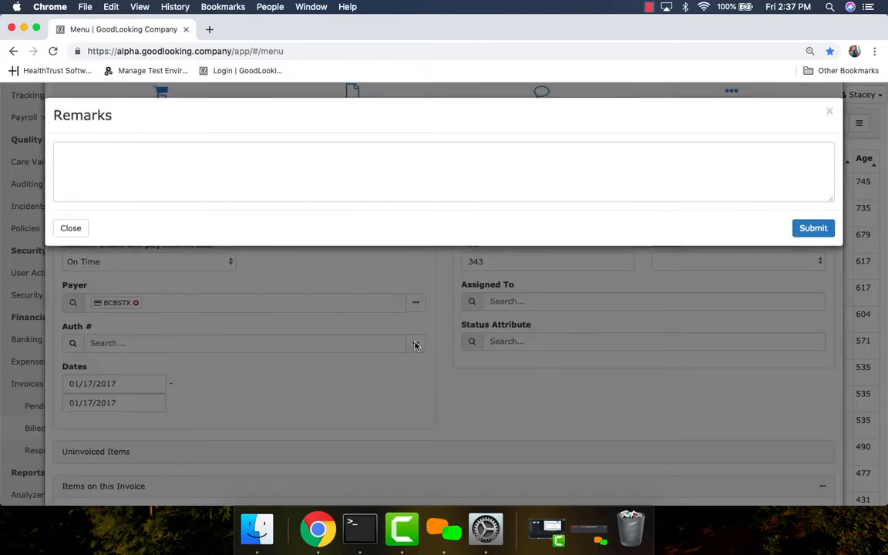
pyautogui.click(83, 229)
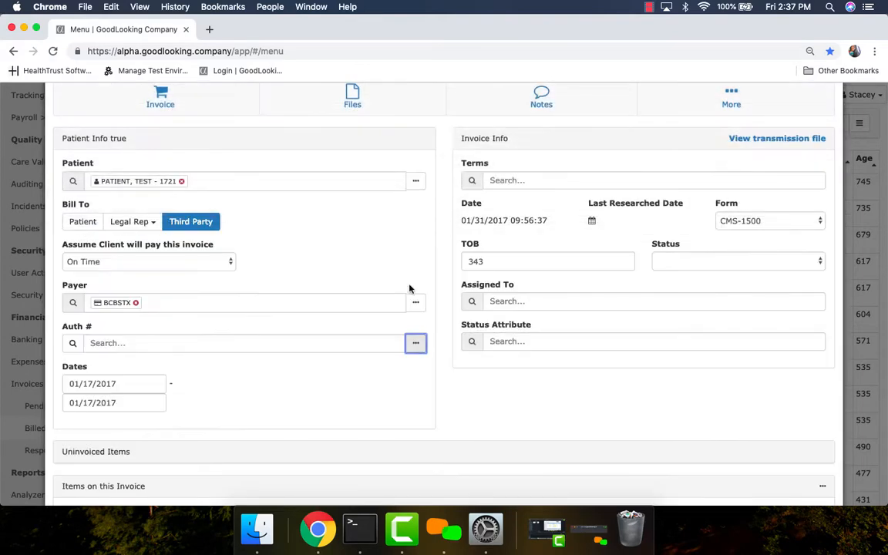
pyautogui.click(417, 302)
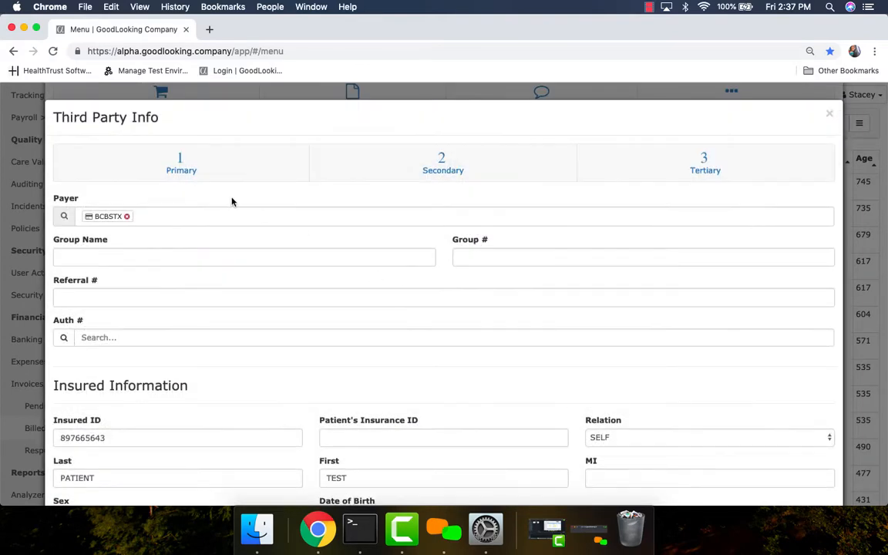
pyautogui.click(830, 116)
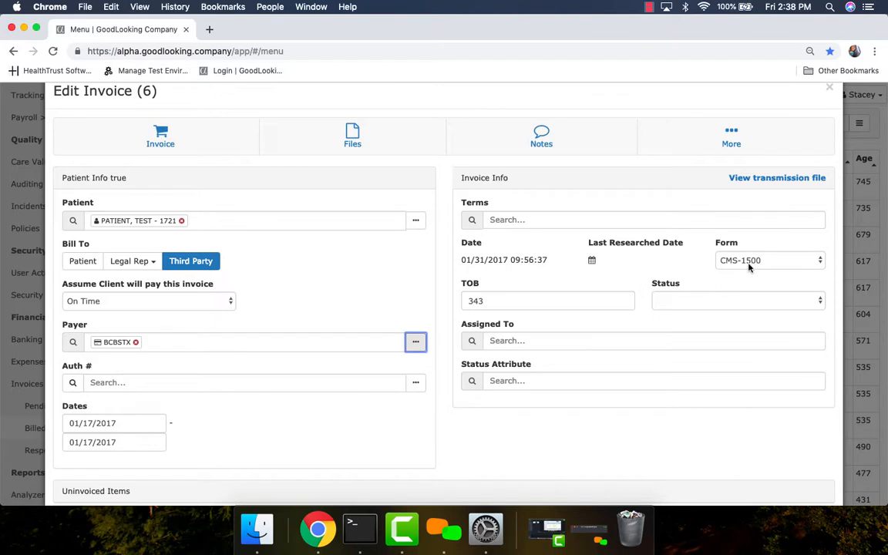
# Step: Assign the invoice to a staff member and check the available status and status attribute options
pyautogui.click(718, 307)
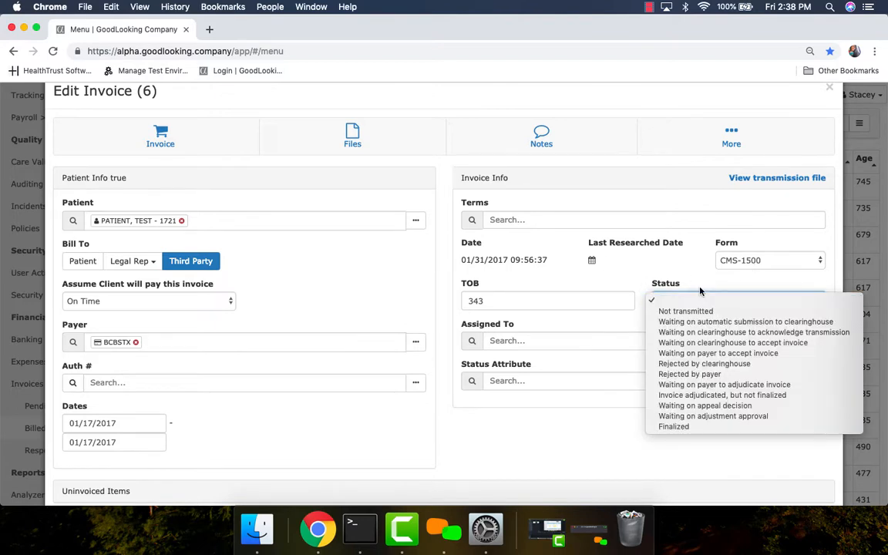
pyautogui.click(680, 269)
pyautogui.scroll(-3, 648, 368)
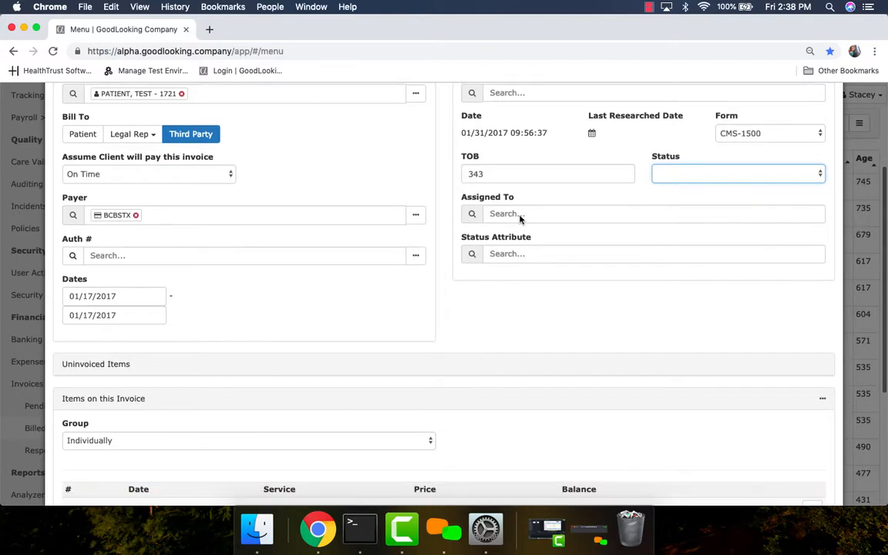
pyautogui.click(520, 215)
pyautogui.click(529, 233)
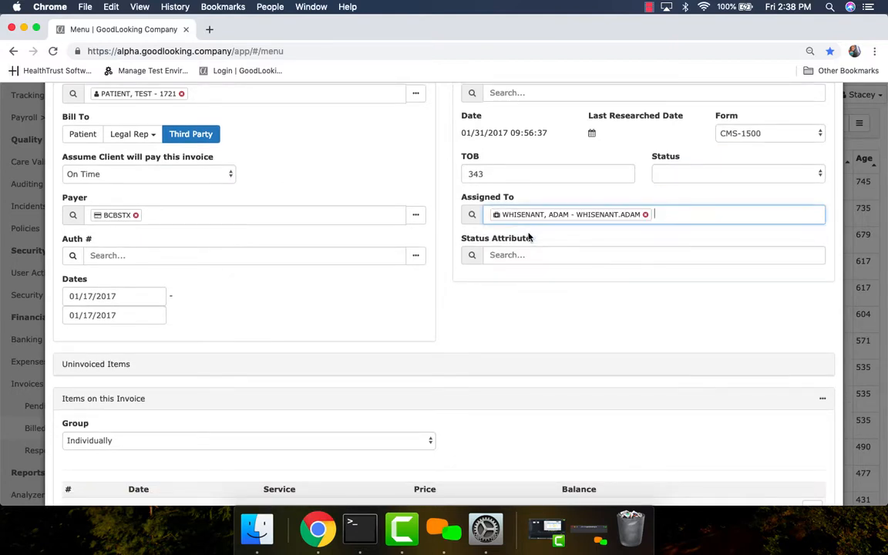
pyautogui.click(522, 258)
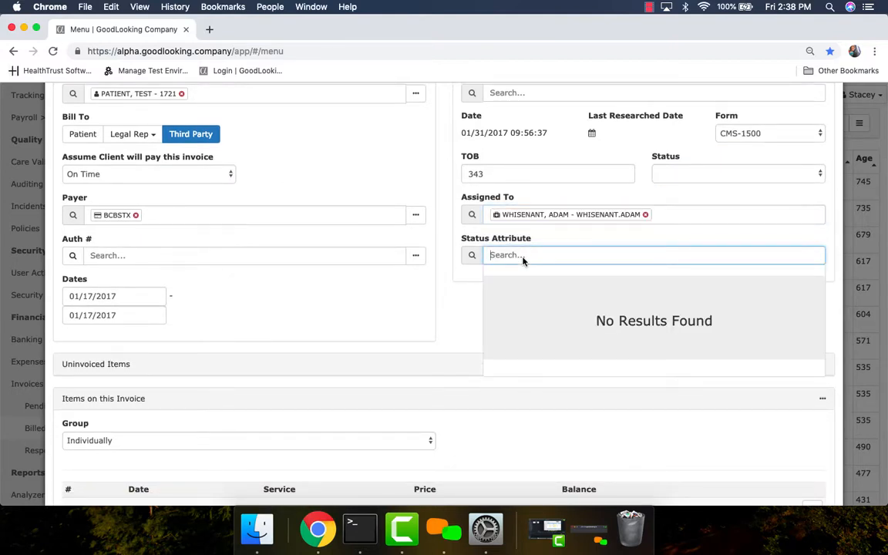
pyautogui.click(552, 238)
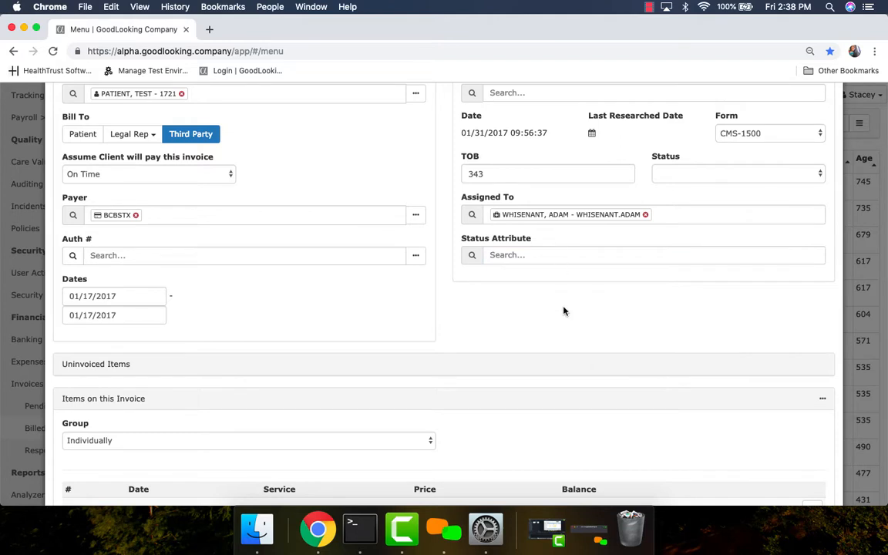
# Step: Review the invoice's items and reconciliation, and submit 02/15/2019 as its Last Researched Date
pyautogui.scroll(-3, 563, 311)
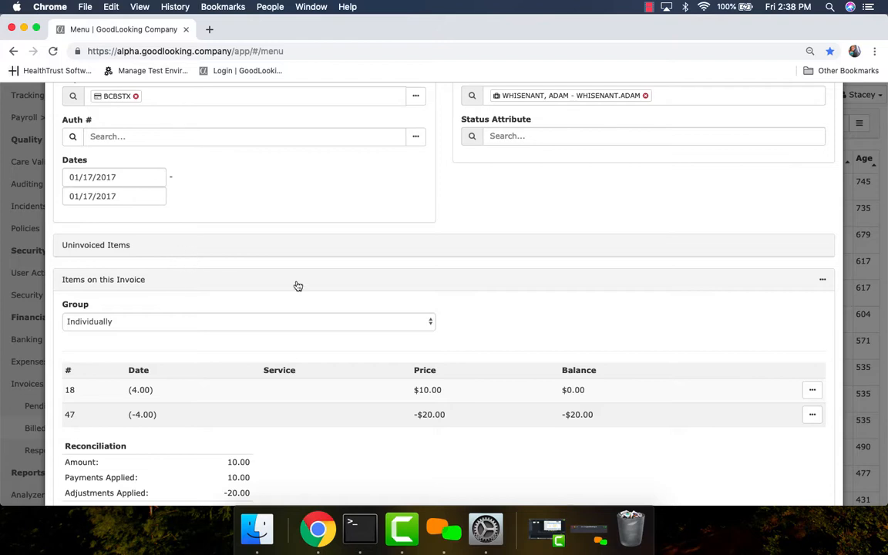
pyautogui.scroll(-2, 559, 293)
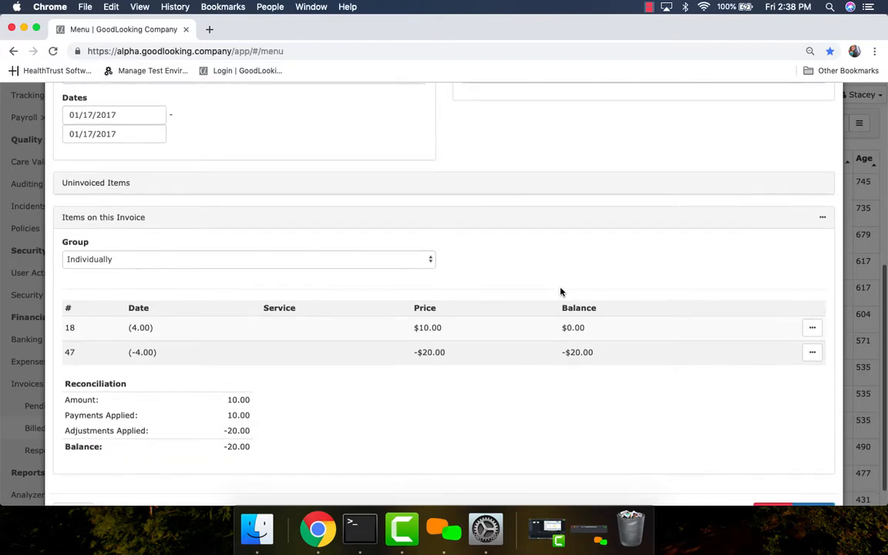
pyautogui.scroll(-1, 560, 292)
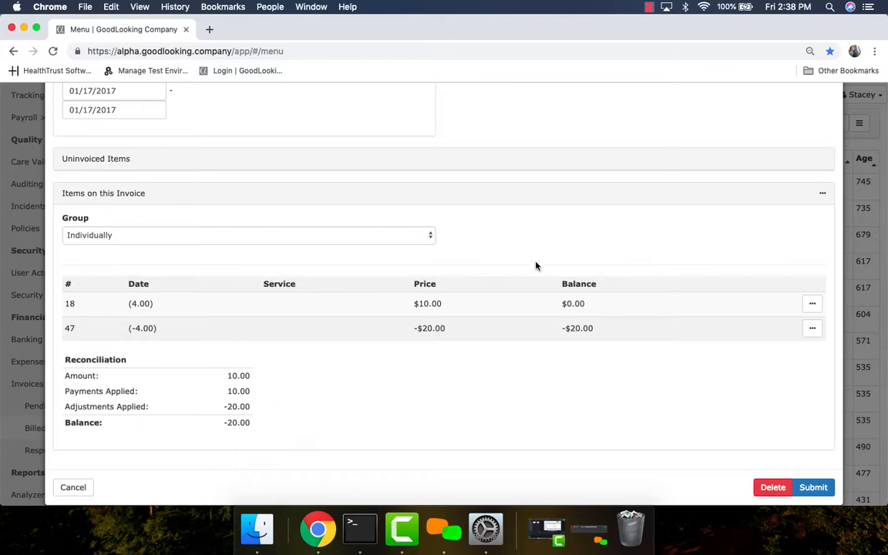
pyautogui.scroll(5, 536, 266)
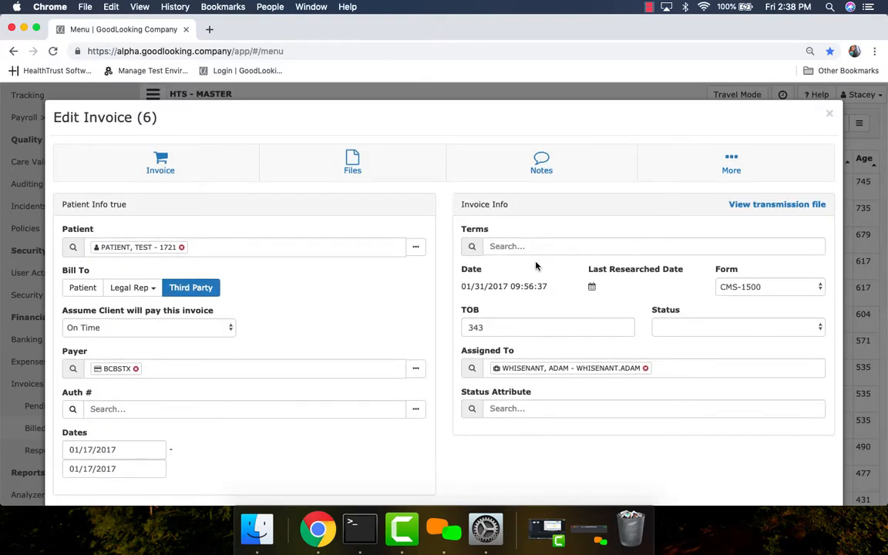
pyautogui.scroll(-3, 647, 368)
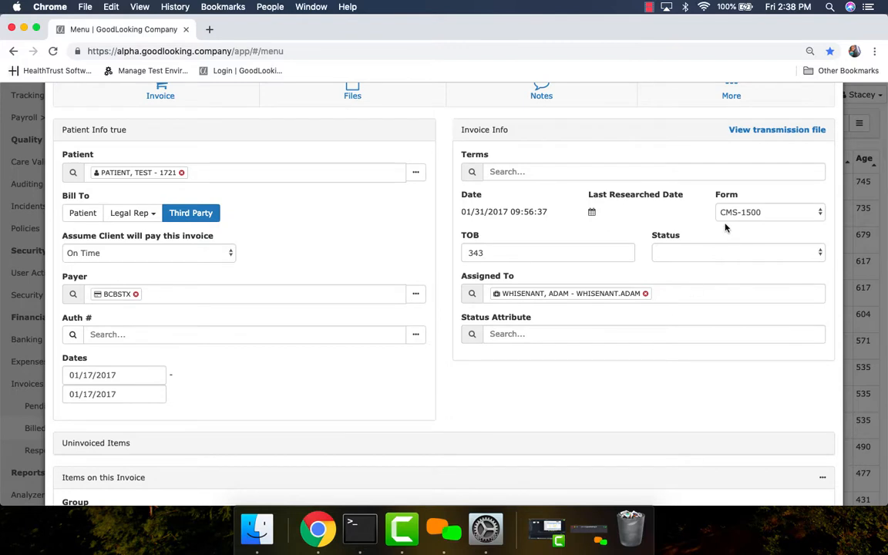
pyautogui.click(593, 213)
pyautogui.click(409, 174)
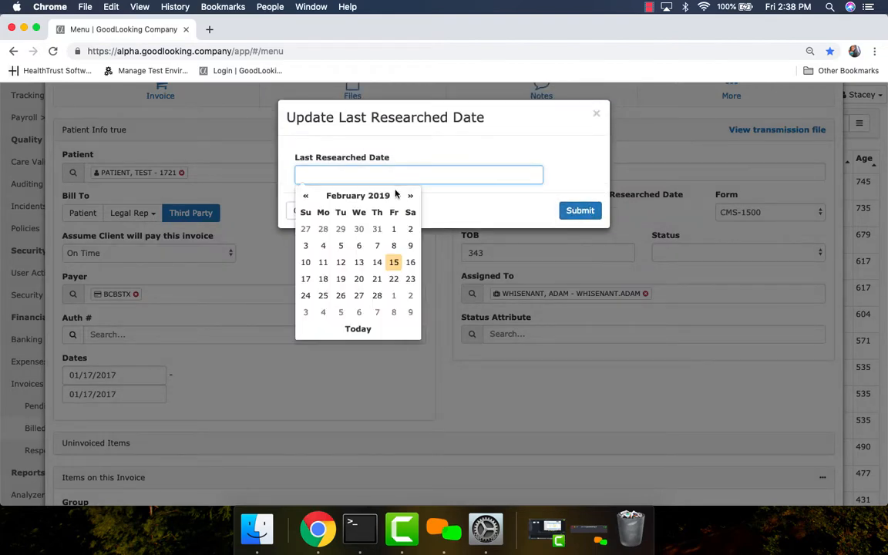
pyautogui.click(394, 263)
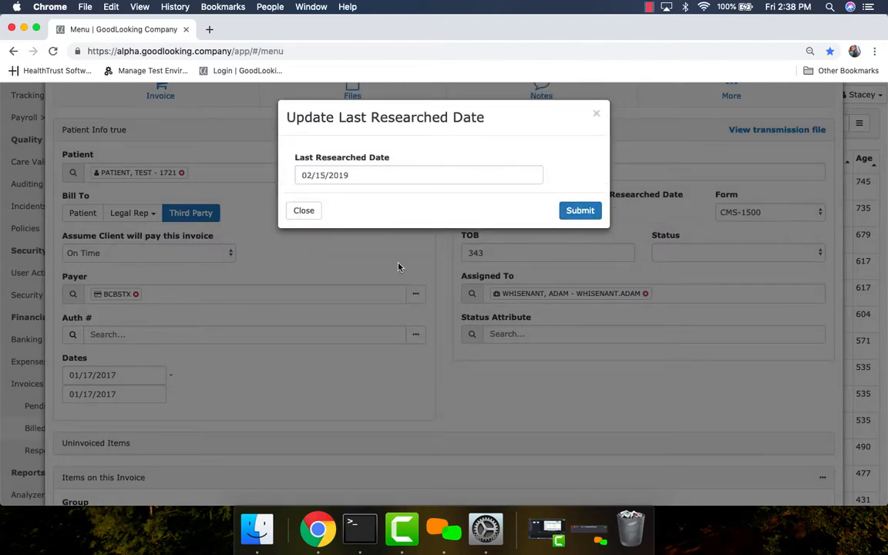
pyautogui.click(580, 210)
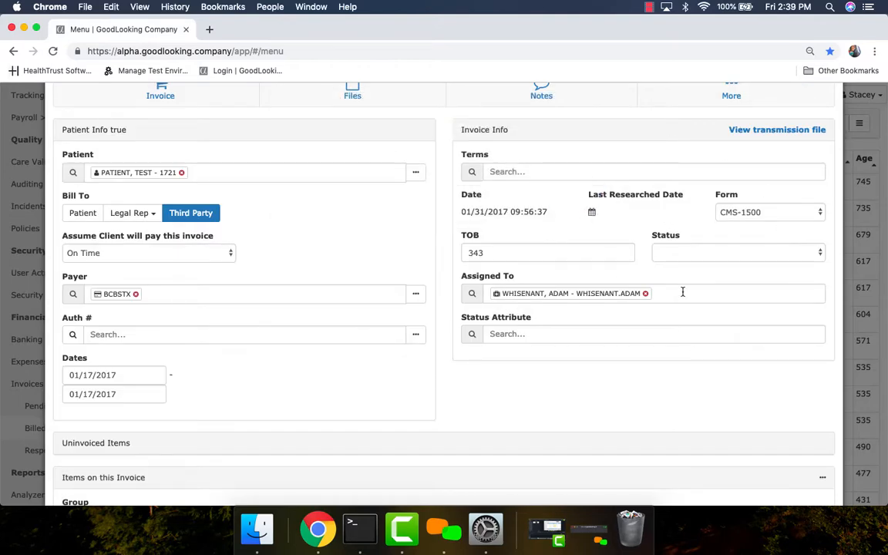
# Step: Set the invoice's status to Waiting on automatic submission to clearinghouse and look up the available status attributes
pyautogui.click(706, 254)
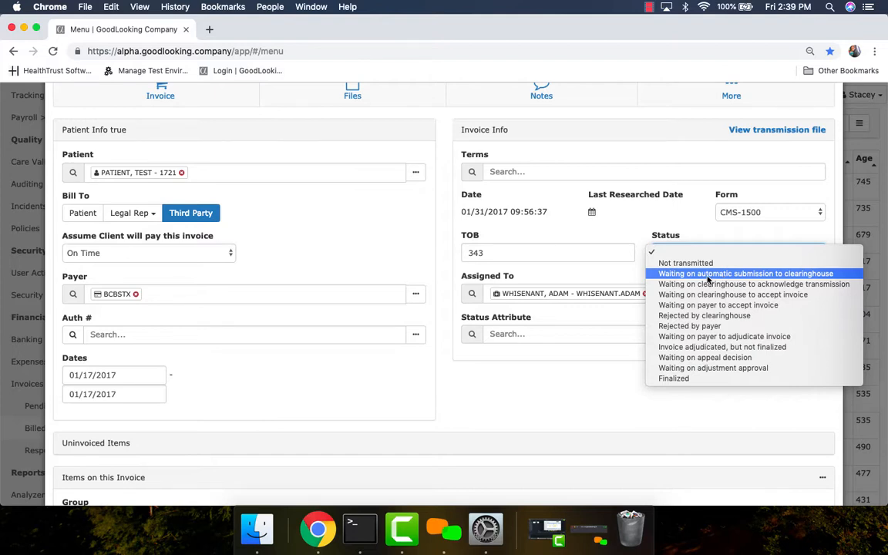
pyautogui.click(707, 276)
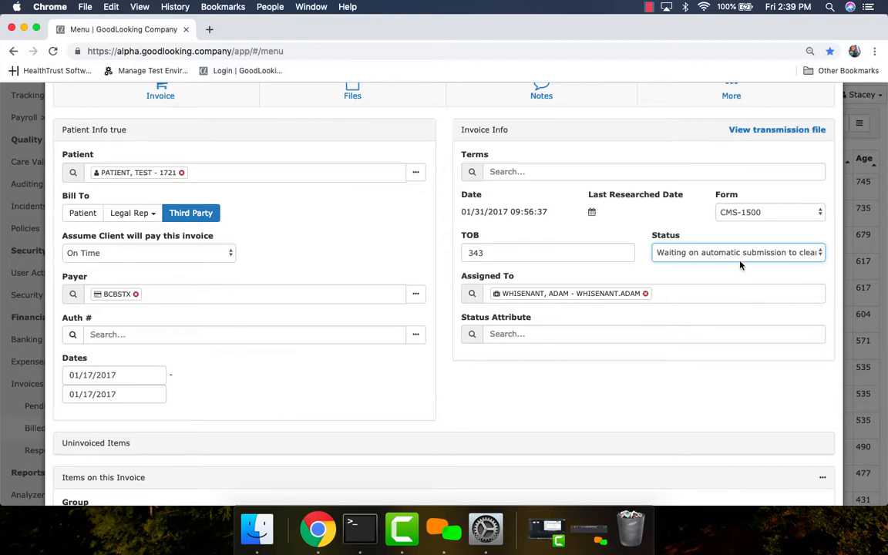
pyautogui.click(740, 259)
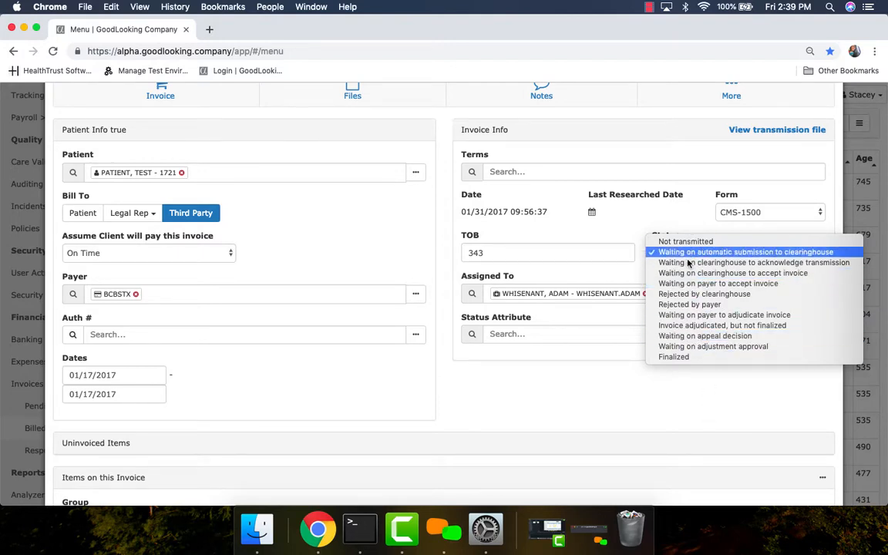
pyautogui.click(678, 388)
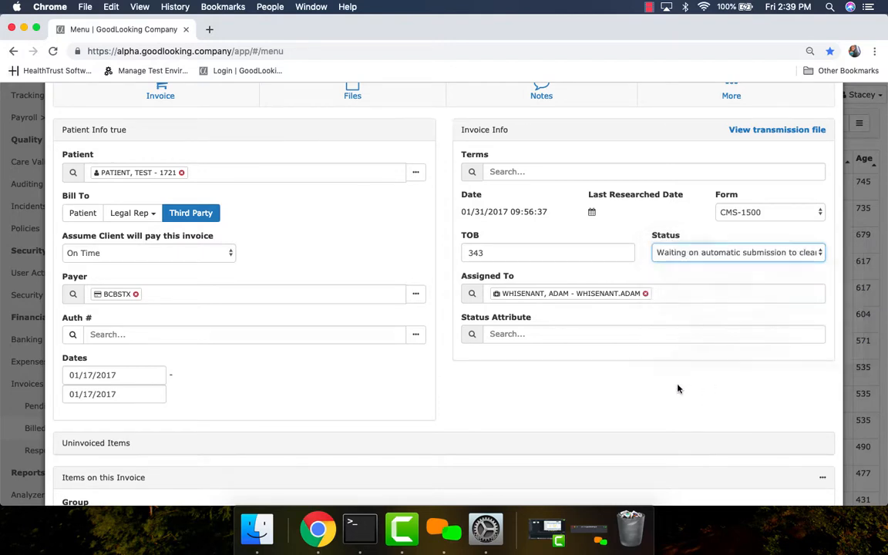
pyautogui.click(511, 335)
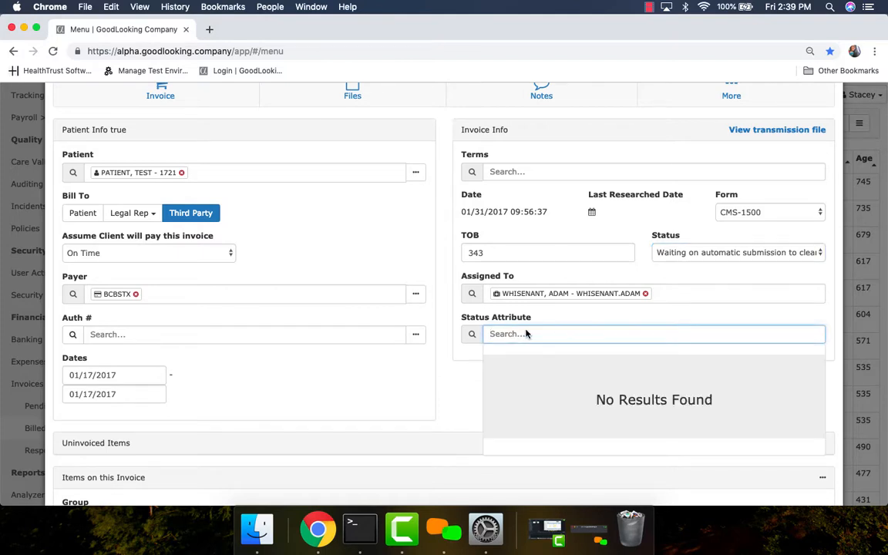
pyautogui.click(542, 392)
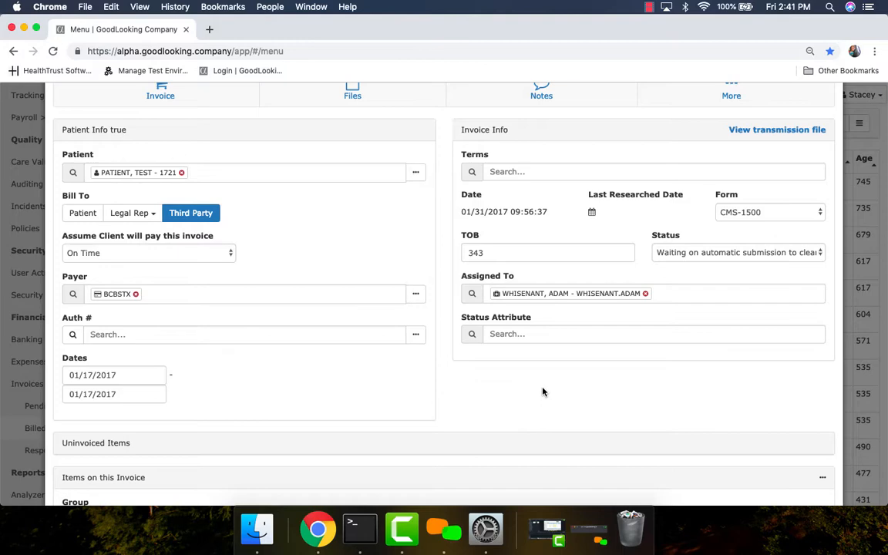
# Step: Look through the invoice's files, notes, blank note form and additional print and transmission options, and close the invoice without submitting
pyautogui.scroll(5, 543, 392)
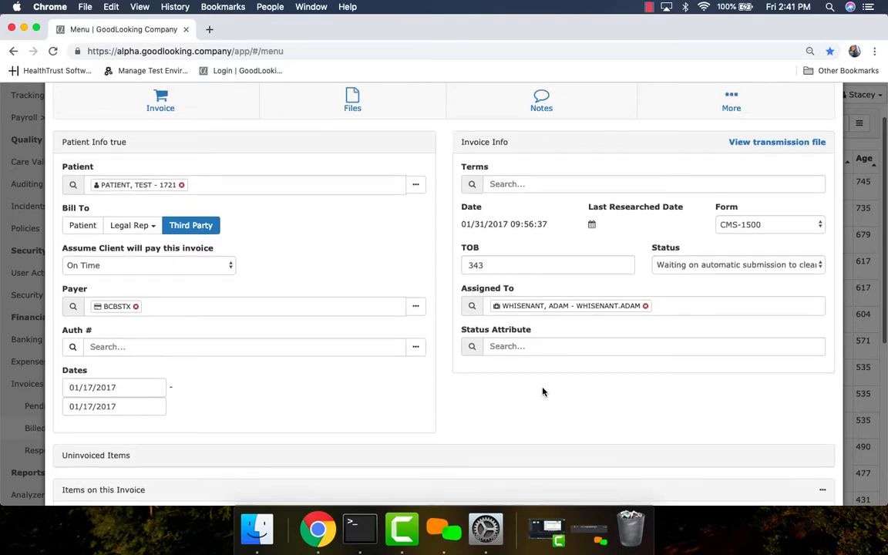
pyautogui.click(374, 170)
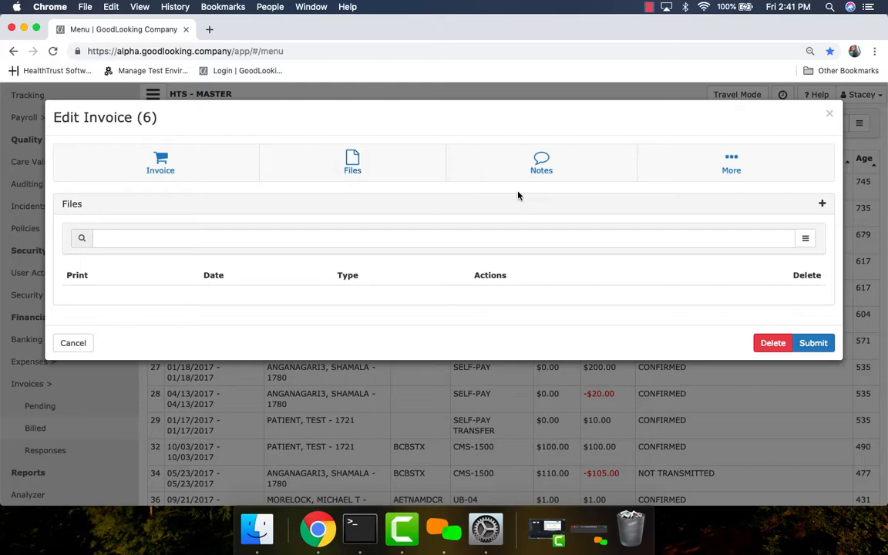
pyautogui.click(540, 163)
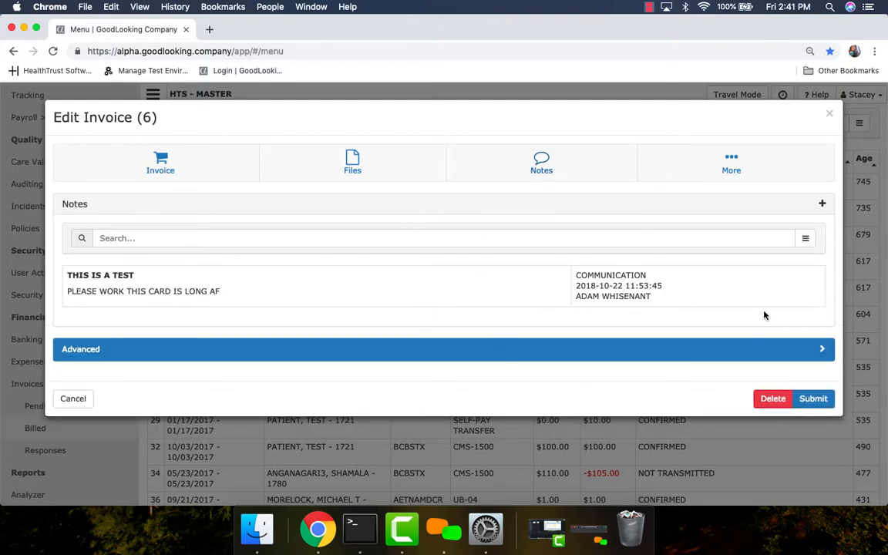
pyautogui.click(821, 203)
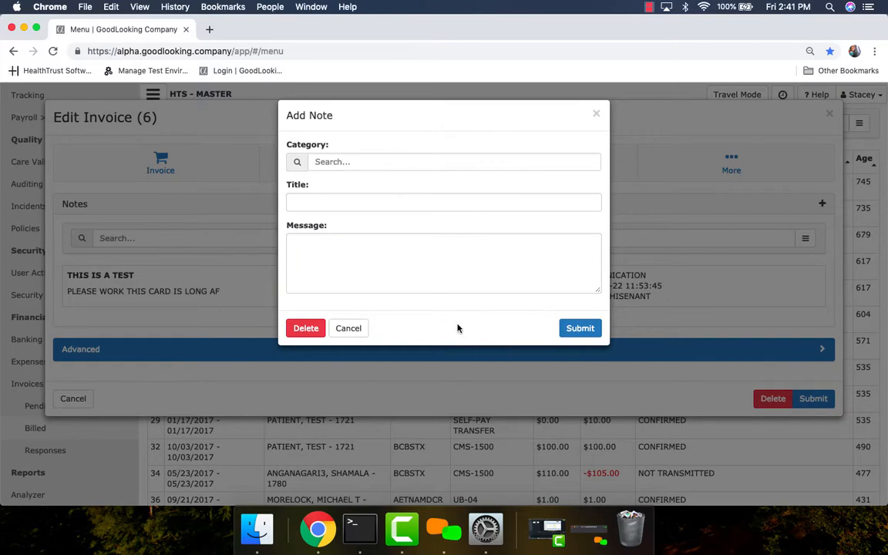
pyautogui.click(598, 118)
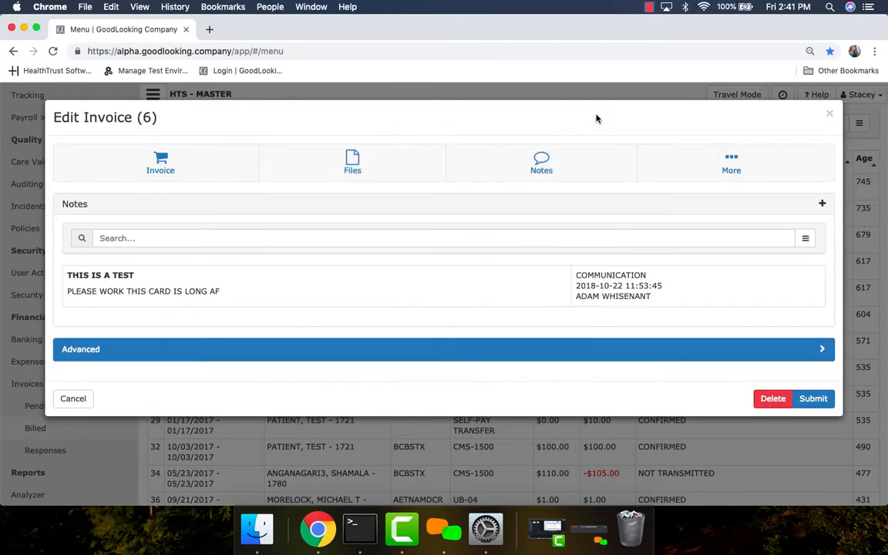
pyautogui.click(729, 171)
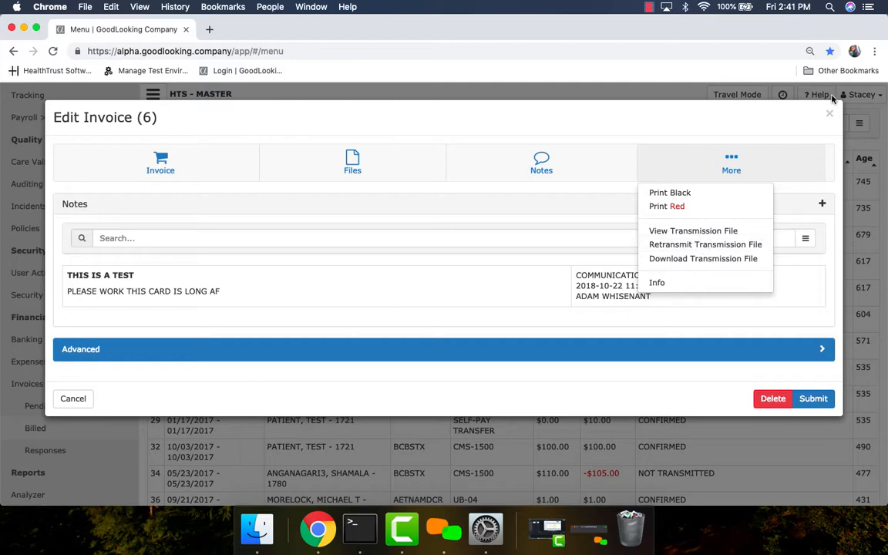
pyautogui.click(829, 113)
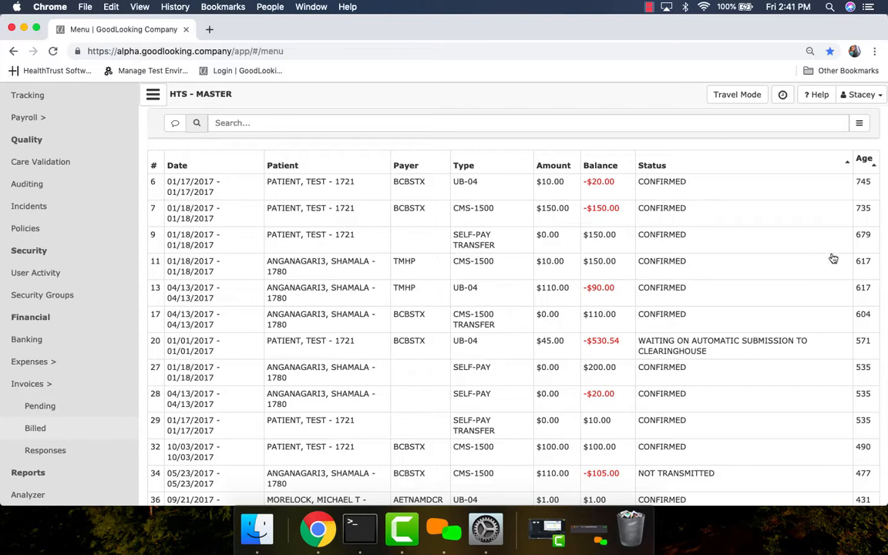
# Step: Sort the billed invoices by descending status and by ascending patient, and check the available search categories
pyautogui.click(756, 166)
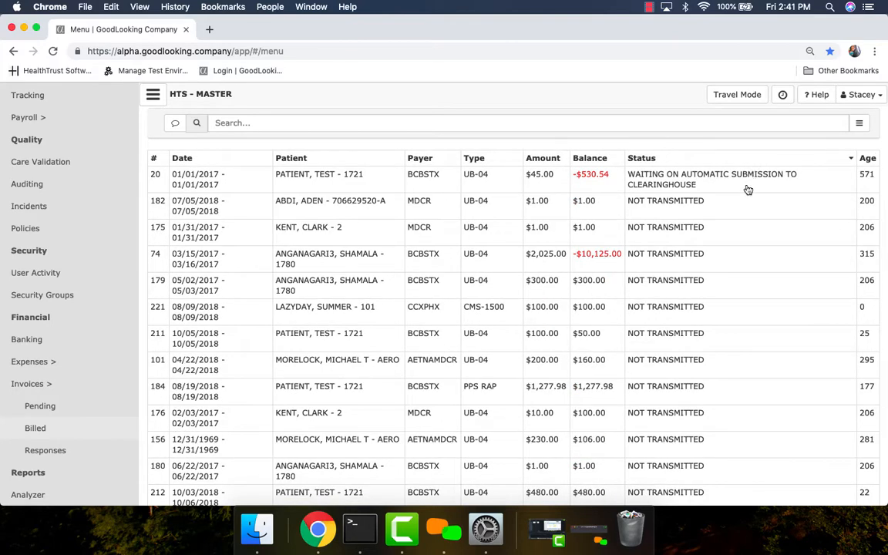
pyautogui.click(313, 128)
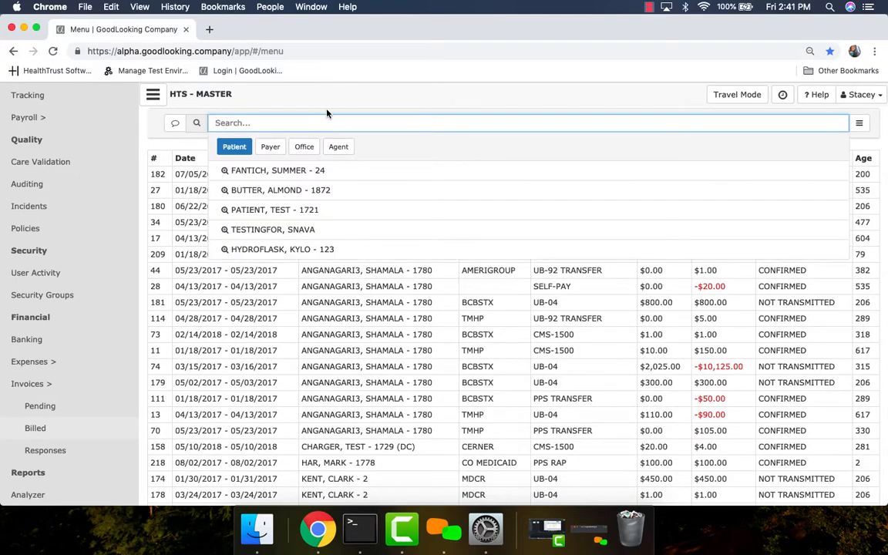
pyautogui.click(334, 100)
# Step: Review the billed list's advanced filters, switching Show $0 Claims on and off and checking the Status Attribute and Age From fields
pyautogui.click(860, 123)
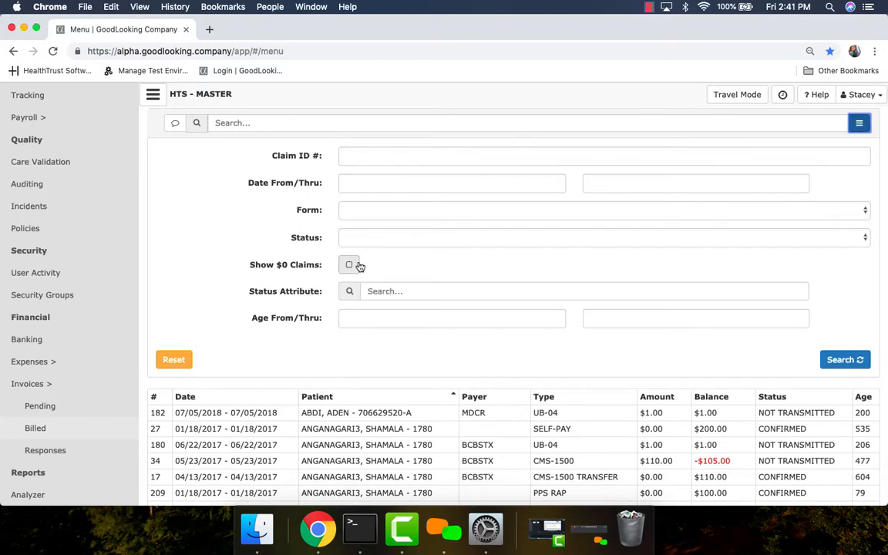
pyautogui.click(349, 265)
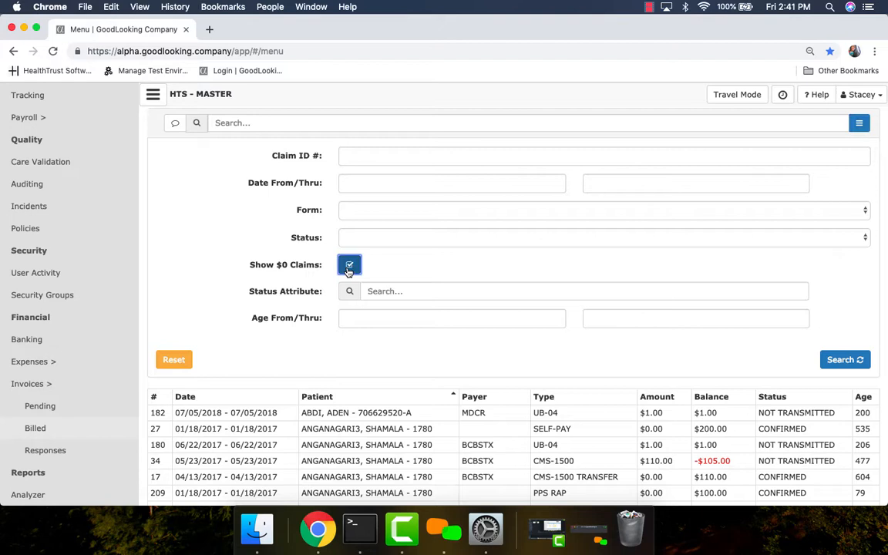
pyautogui.click(349, 265)
pyautogui.click(388, 293)
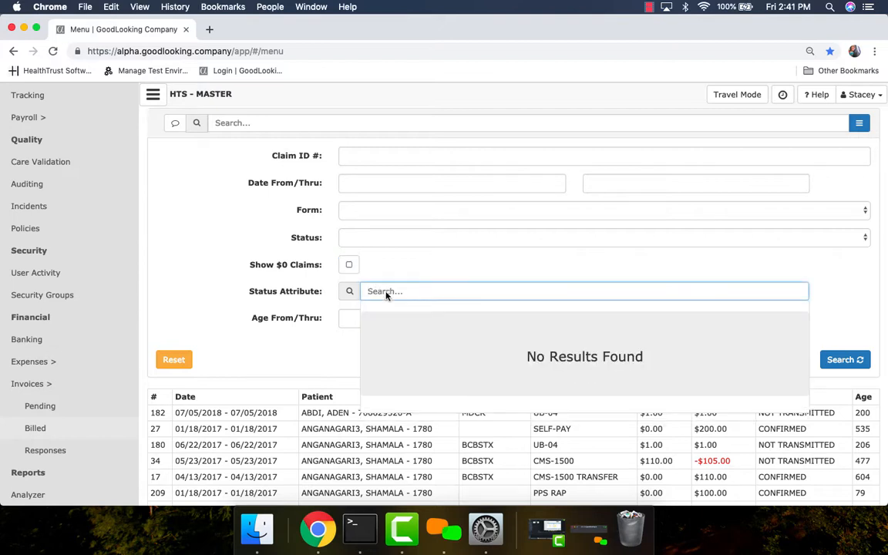
pyautogui.click(416, 267)
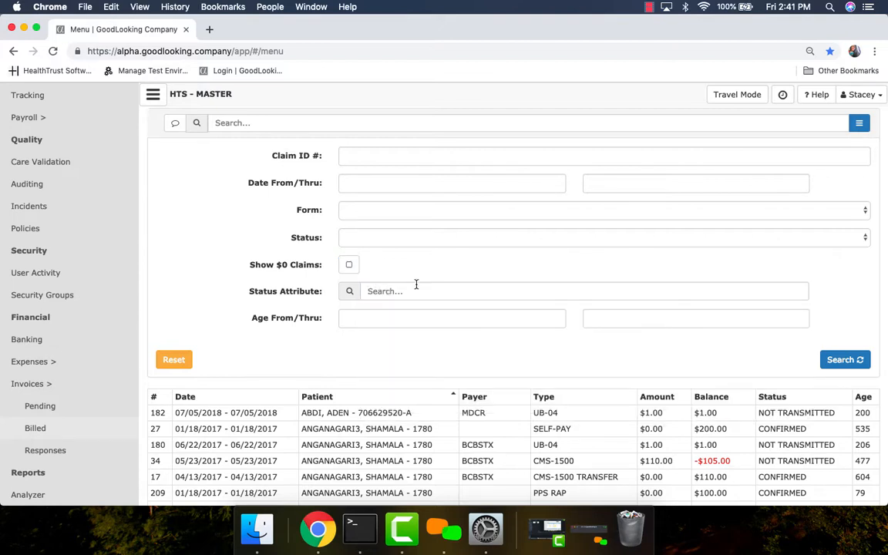
pyautogui.click(405, 320)
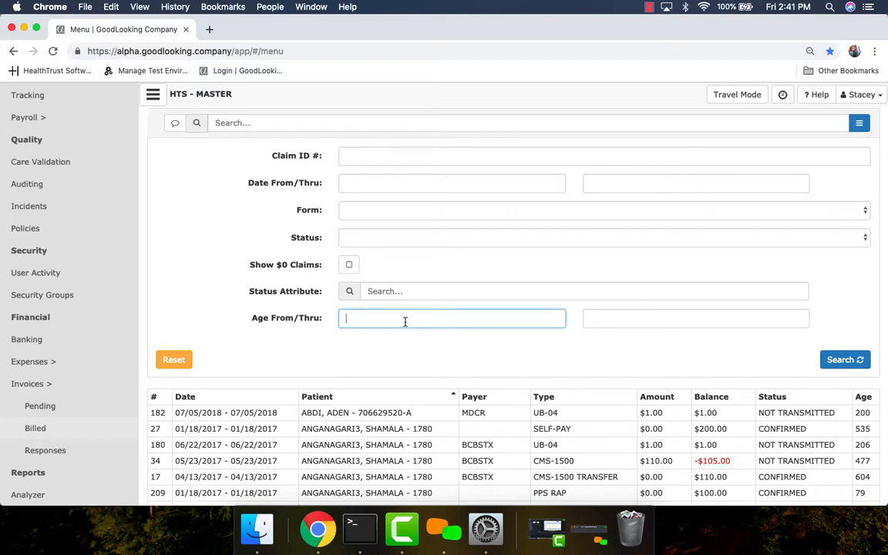
# Step: Check the Agent search suggestions for the billed invoices and collapse the advanced filters
pyautogui.click(337, 128)
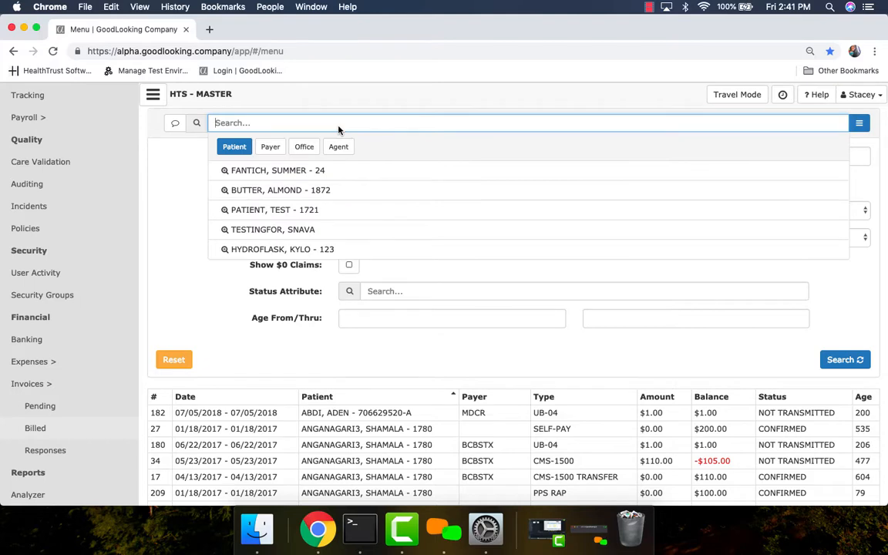
pyautogui.click(339, 147)
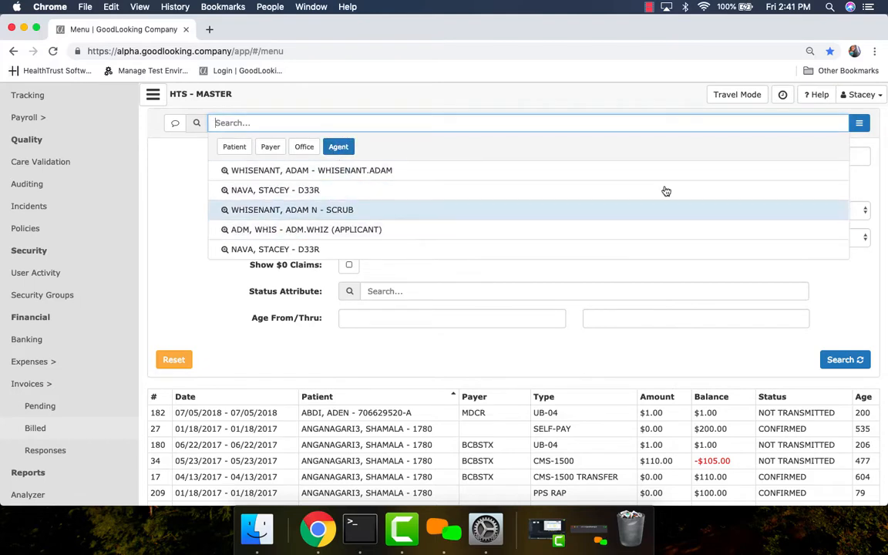
pyautogui.click(860, 123)
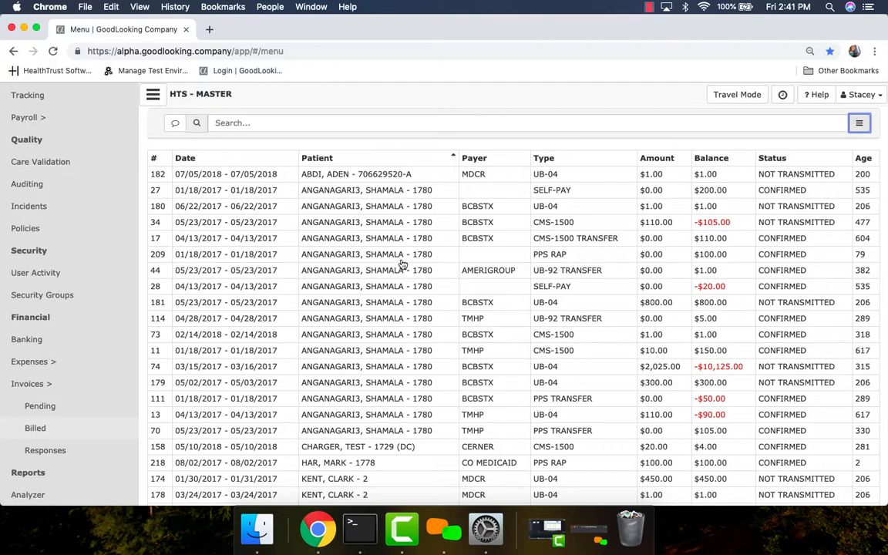
# Step: View the notes of the second invoice in the billed list and close it without submitting
pyautogui.click(408, 192)
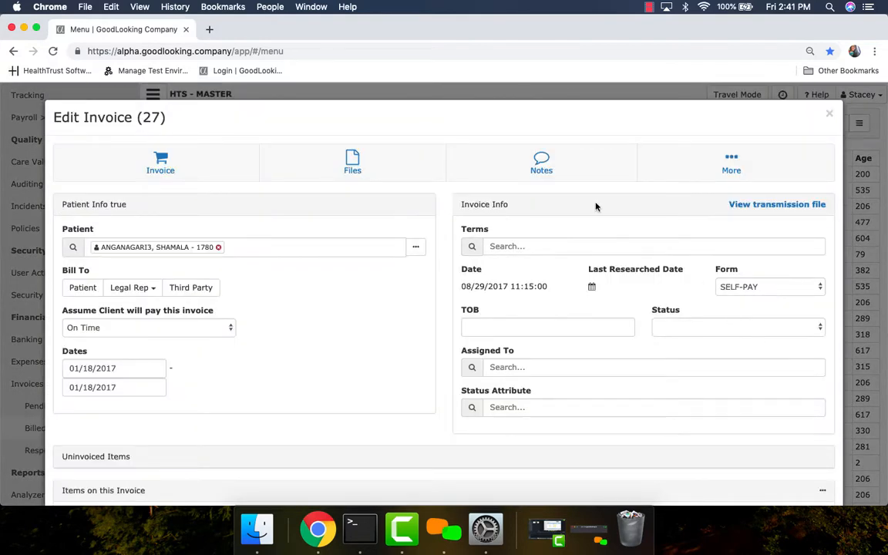
pyautogui.click(552, 172)
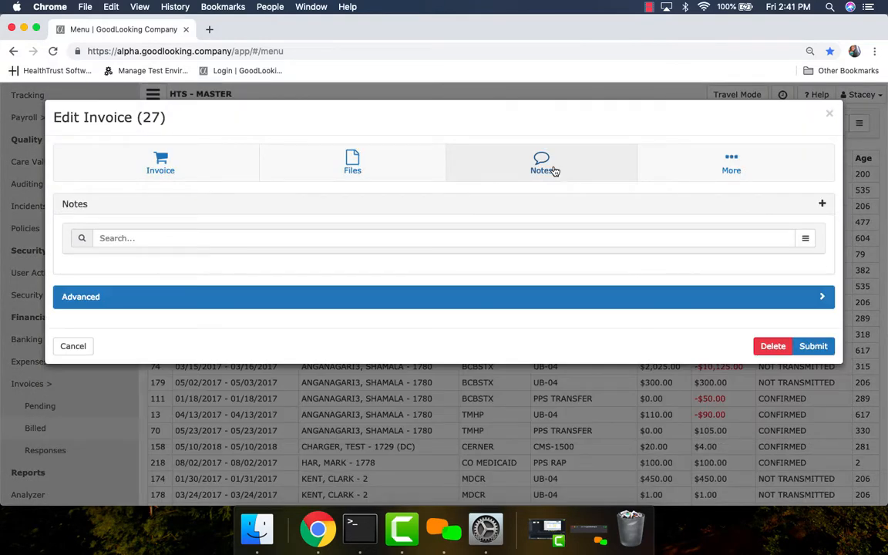
pyautogui.click(831, 114)
# Step: Select the second through ninth billed invoices for a shared note, view the blank note form, and close it without submitting
pyautogui.click(176, 124)
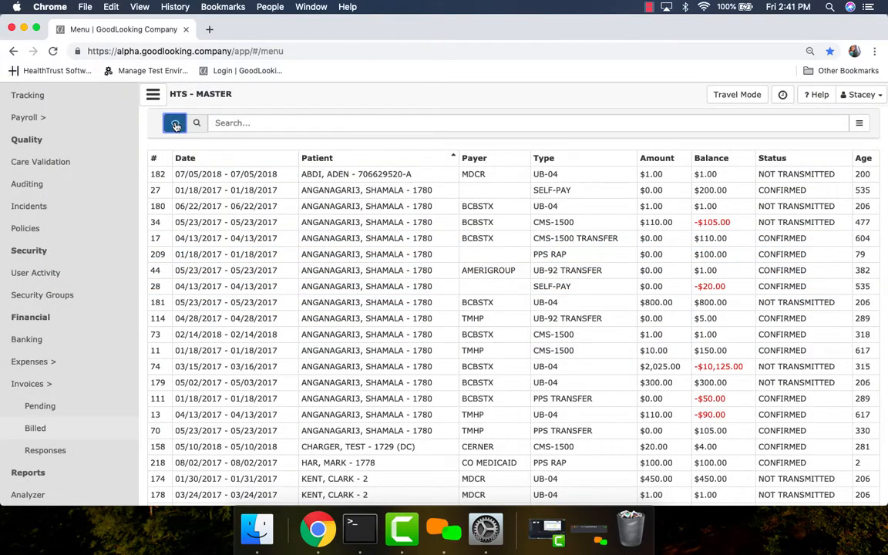
pyautogui.click(197, 190)
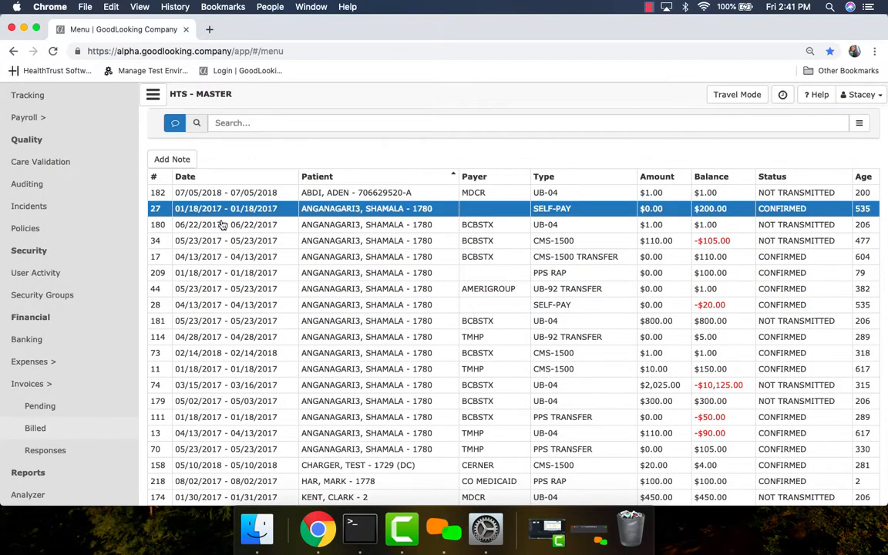
pyautogui.keyDown('shift'); pyautogui.click(203, 223); pyautogui.keyUp('shift')
pyautogui.keyDown('shift'); pyautogui.click(223, 241); pyautogui.keyUp('shift')
pyautogui.keyDown('shift'); pyautogui.click(207, 256); pyautogui.keyUp('shift')
pyautogui.keyDown('shift'); pyautogui.click(210, 273); pyautogui.keyUp('shift')
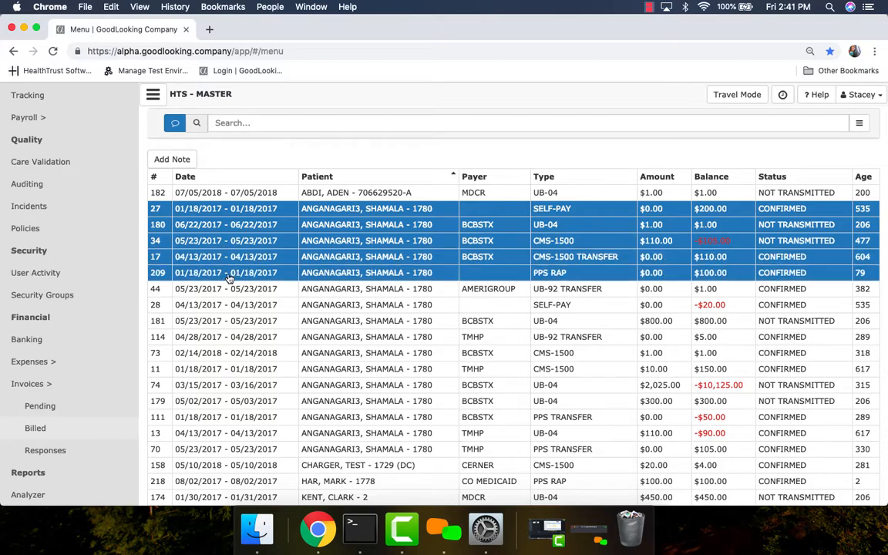
pyautogui.keyDown('shift'); pyautogui.click(230, 289); pyautogui.keyUp('shift')
pyautogui.keyDown('shift'); pyautogui.click(234, 306); pyautogui.keyUp('shift')
pyautogui.keyDown('shift'); pyautogui.click(238, 321); pyautogui.keyUp('shift')
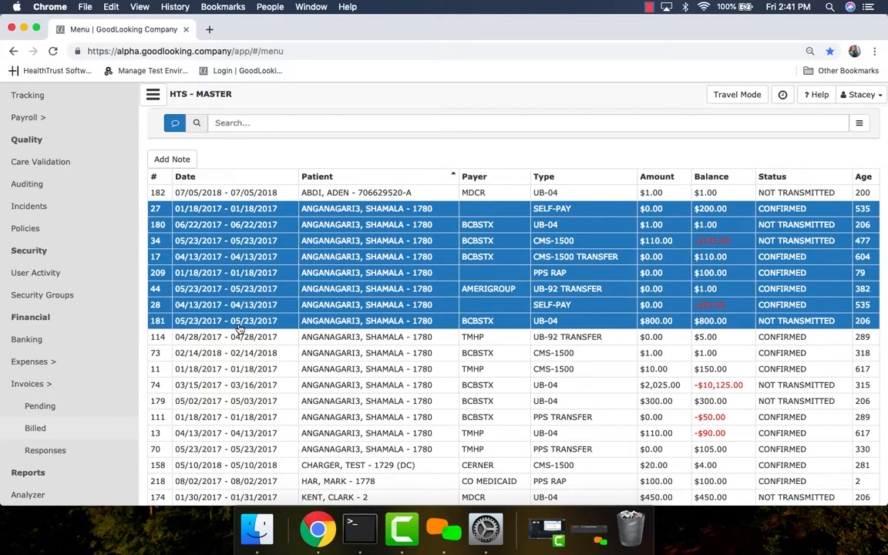
pyautogui.click(168, 159)
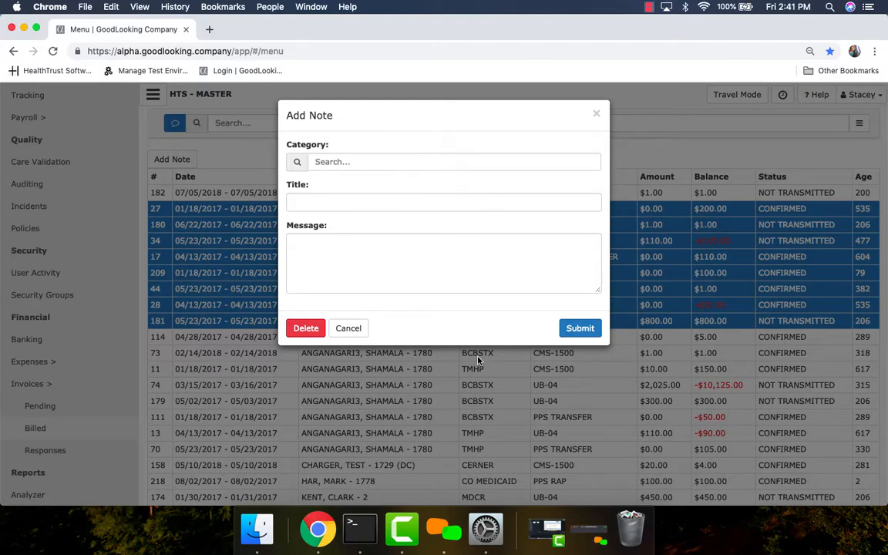
pyautogui.click(597, 116)
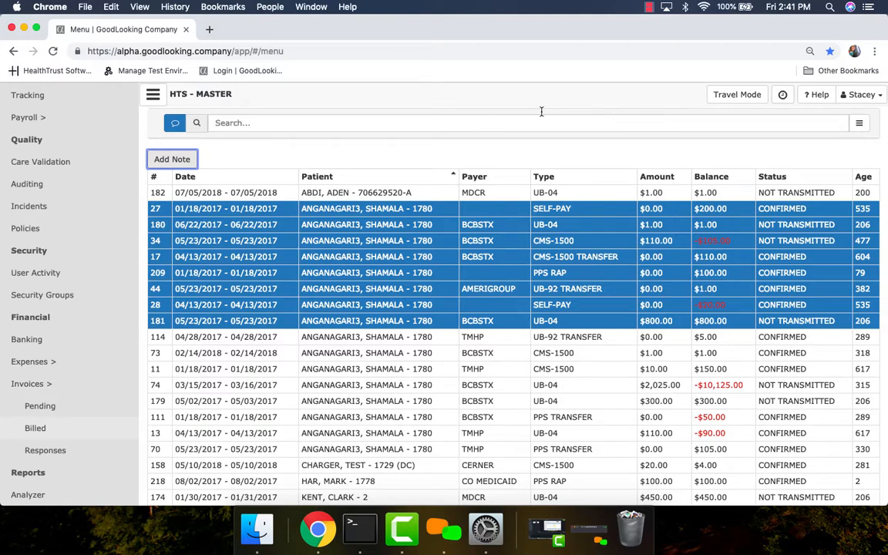
pyautogui.click(344, 160)
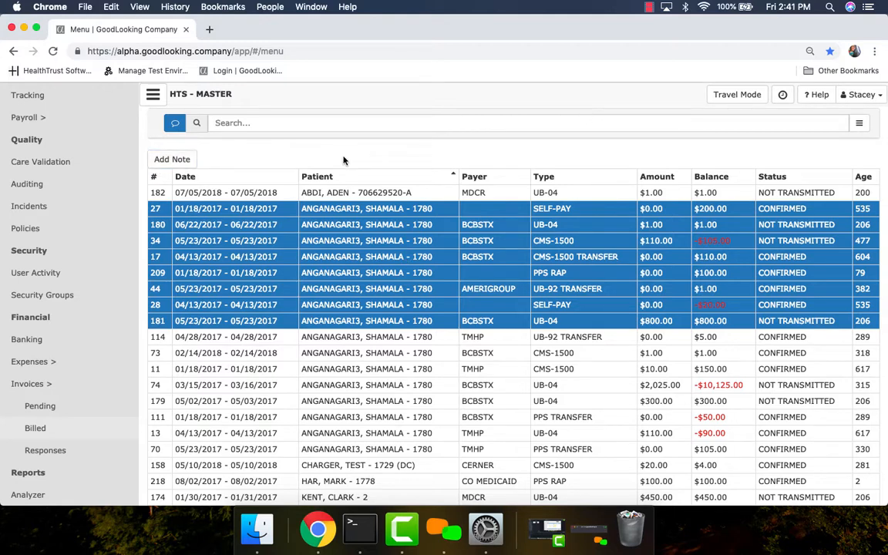
# Step: Open the invoice responses and look through the whole list with its statuses and response messages
pyautogui.scroll(-3, 66, 370)
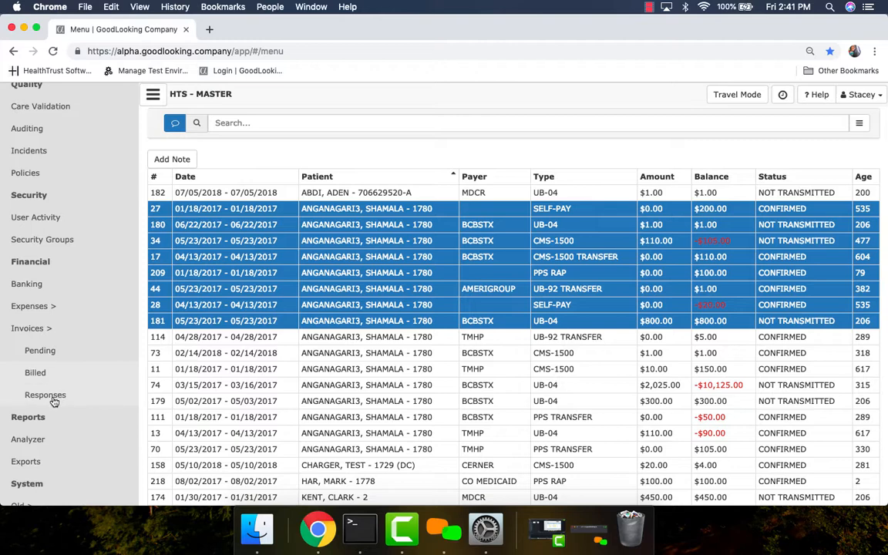
pyautogui.click(53, 399)
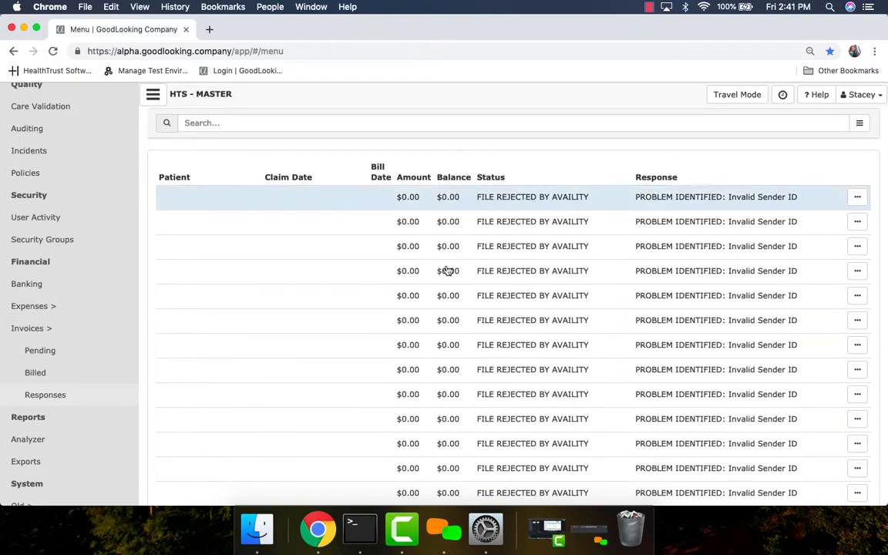
pyautogui.scroll(-3, 506, 354)
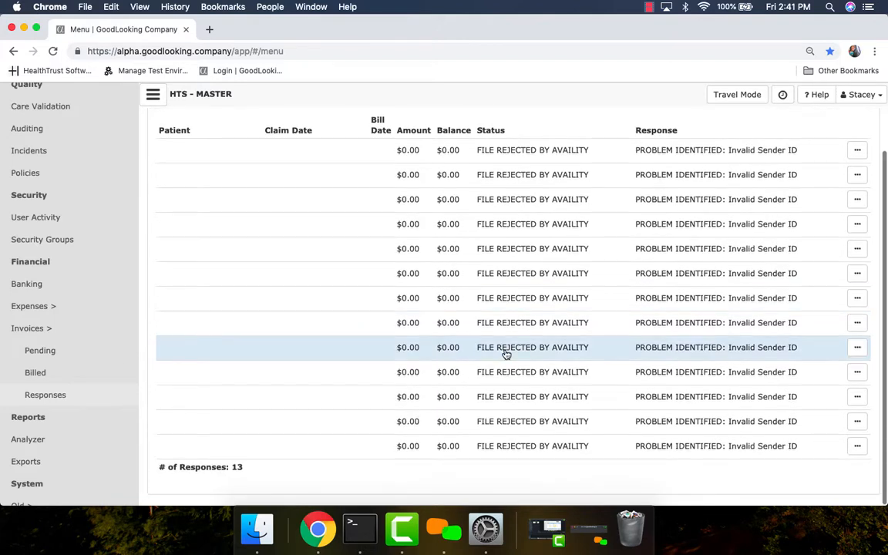
pyautogui.scroll(3, 506, 354)
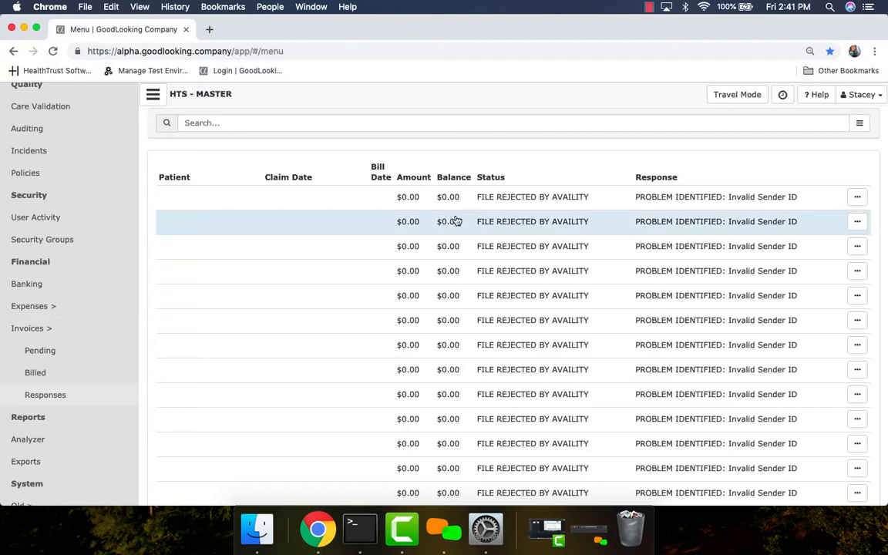
# Step: View the invoice linked to the second response, close it without submitting, and try to archive the first response
pyautogui.click(857, 222)
pyautogui.click(837, 245)
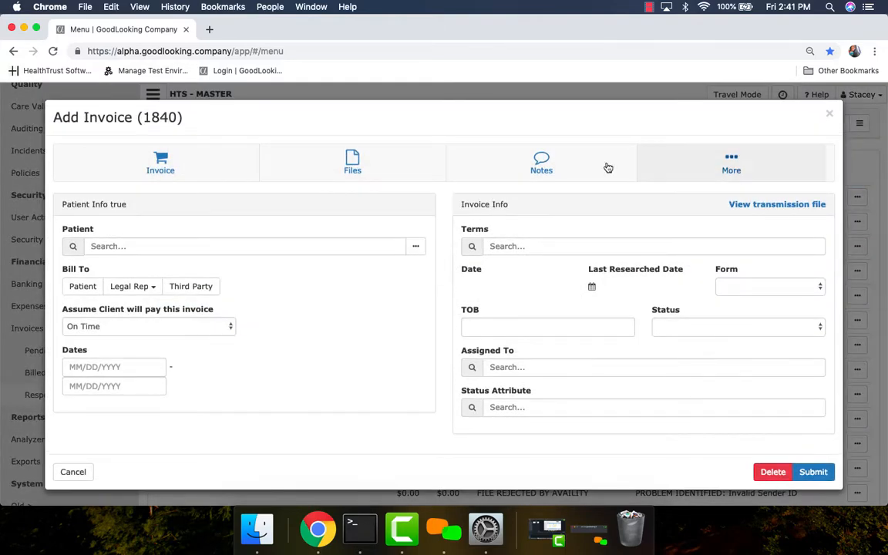
pyautogui.click(832, 117)
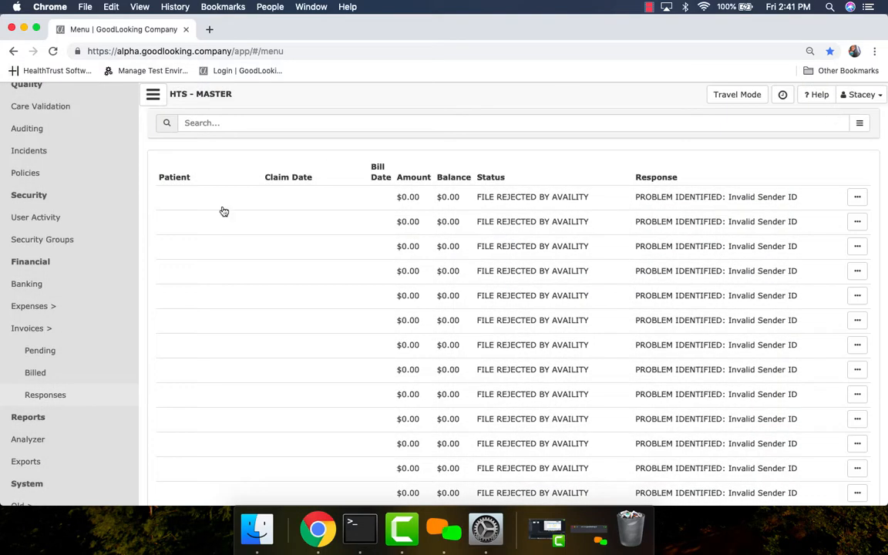
pyautogui.click(856, 198)
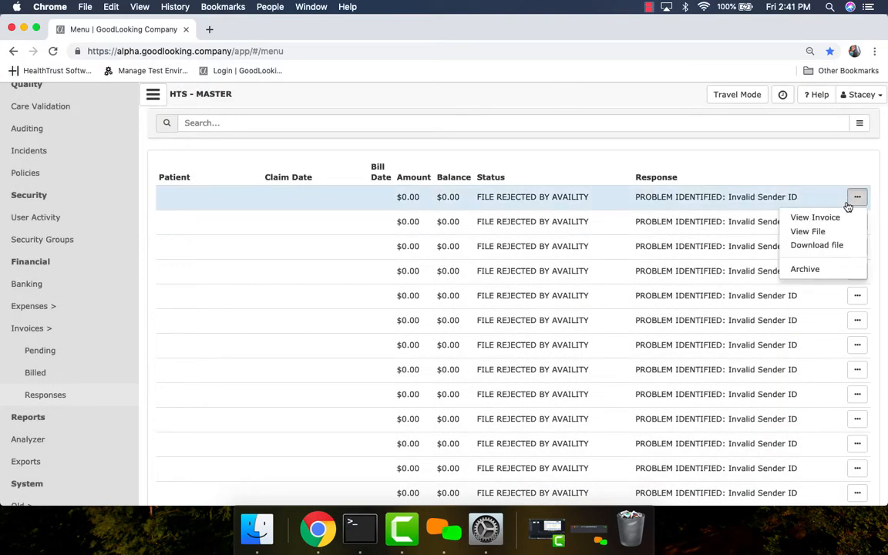
pyautogui.click(806, 269)
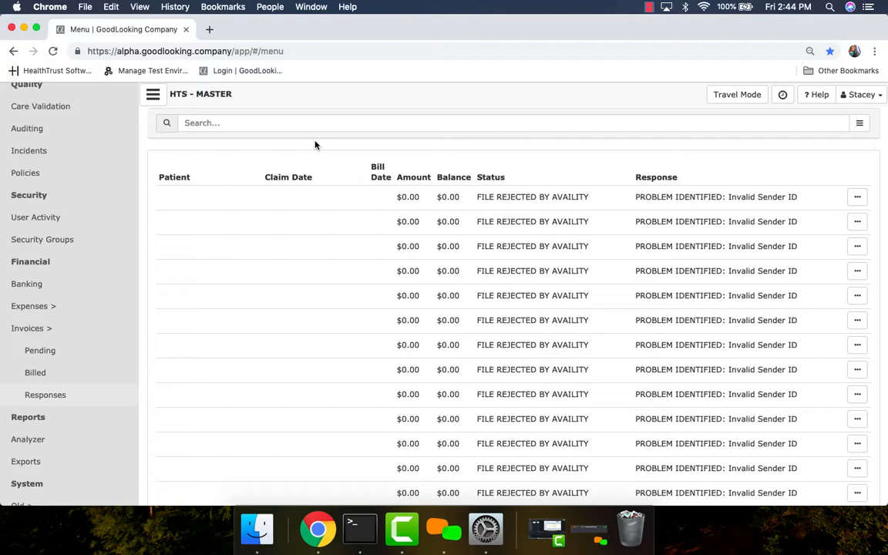
# Step: View the main Invoices page with its filters and the agent Trainings page with its courses
pyautogui.click(51, 333)
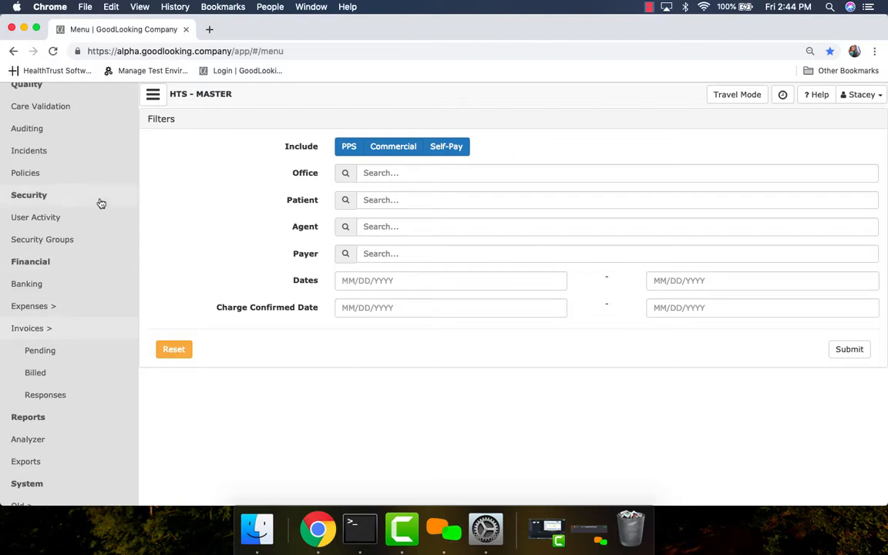
pyautogui.scroll(5, 99, 202)
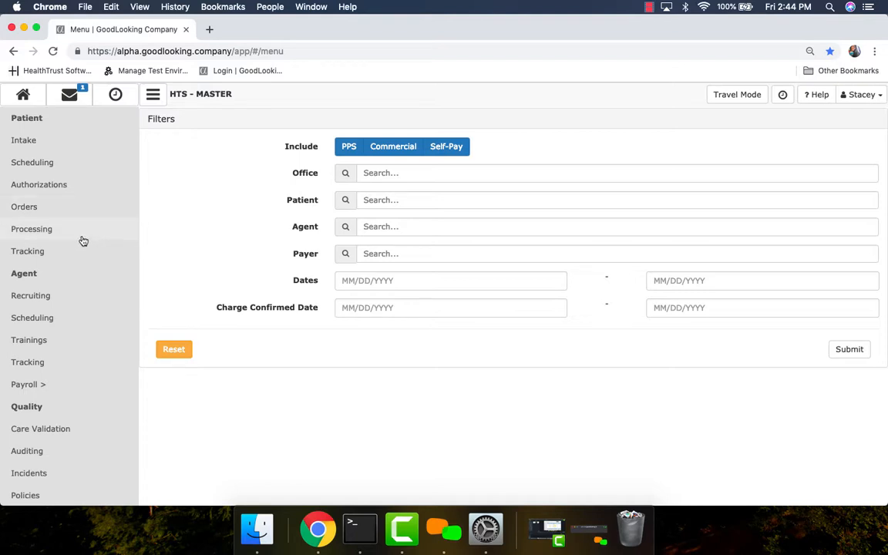
pyautogui.click(49, 341)
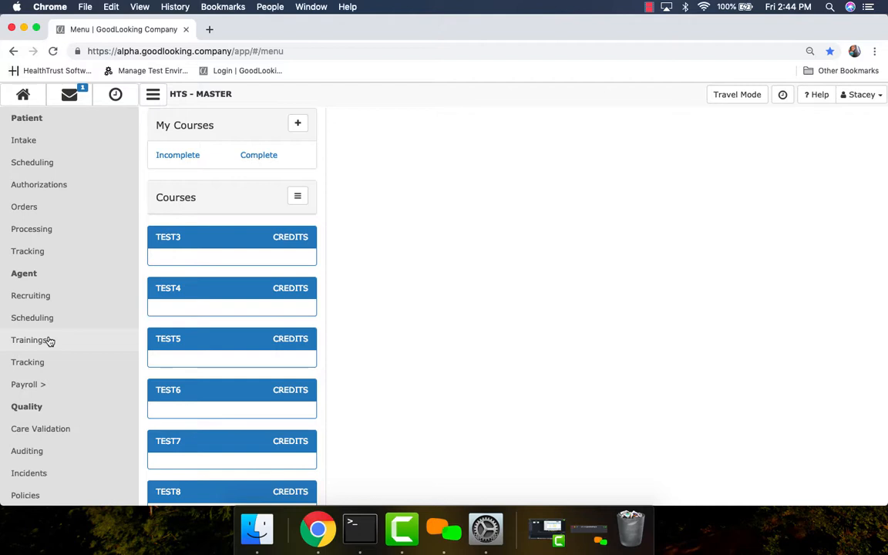
# Step: Open the payroll creation page and look through the Payroll subpages for reviewing and approving items
pyautogui.click(45, 386)
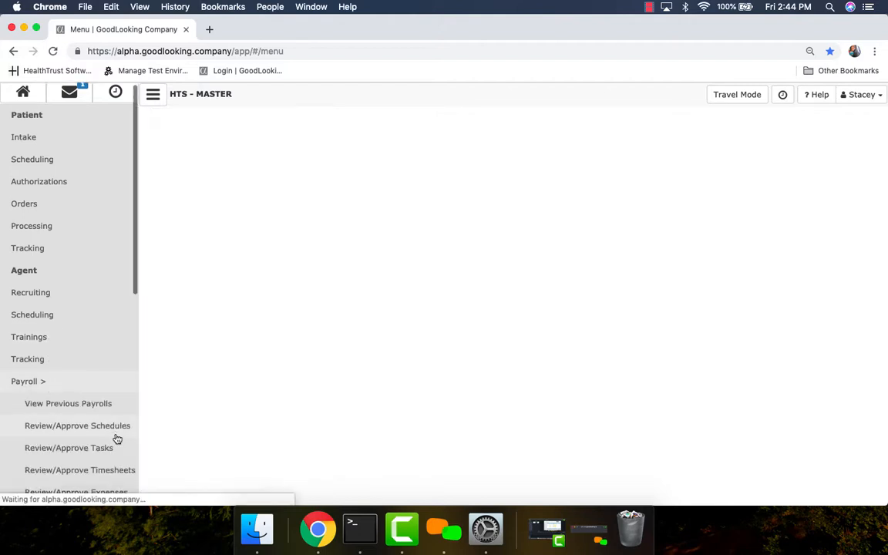
pyautogui.scroll(-3, 117, 438)
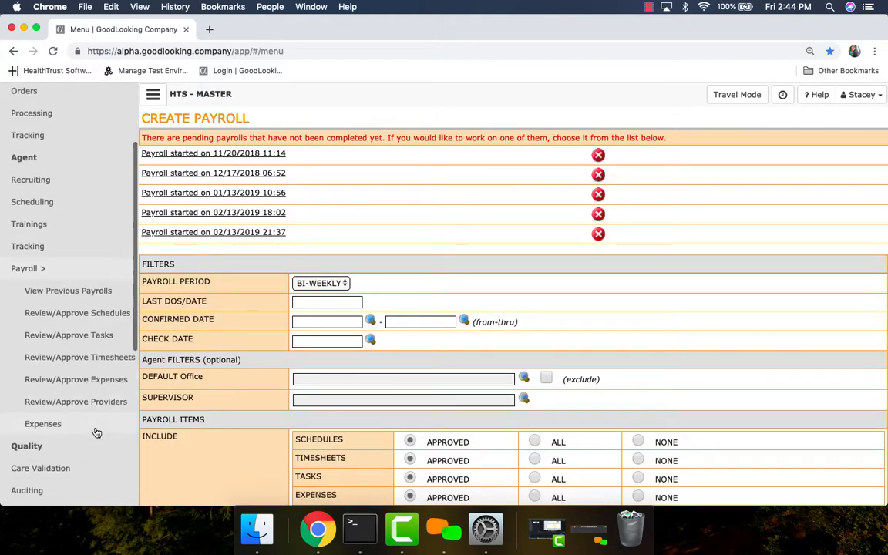
pyautogui.scroll(-1, 96, 432)
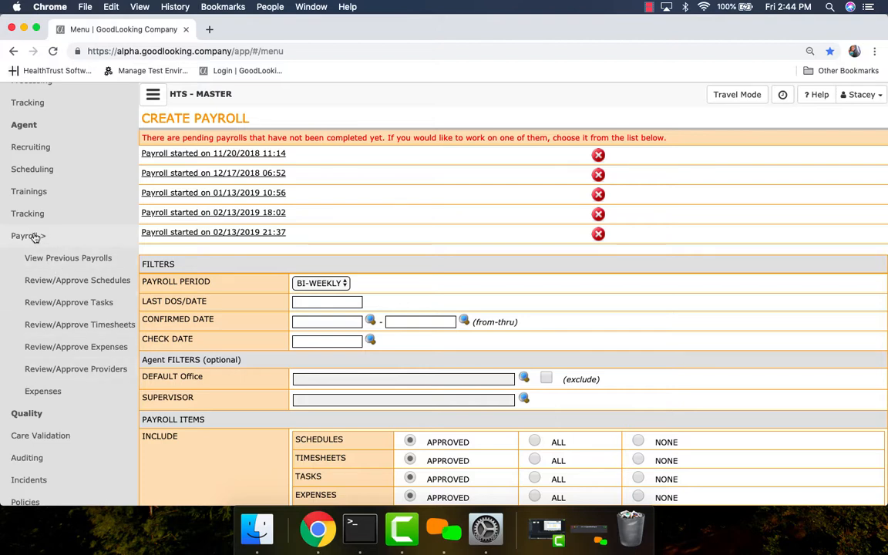
pyautogui.scroll(-5, 116, 413)
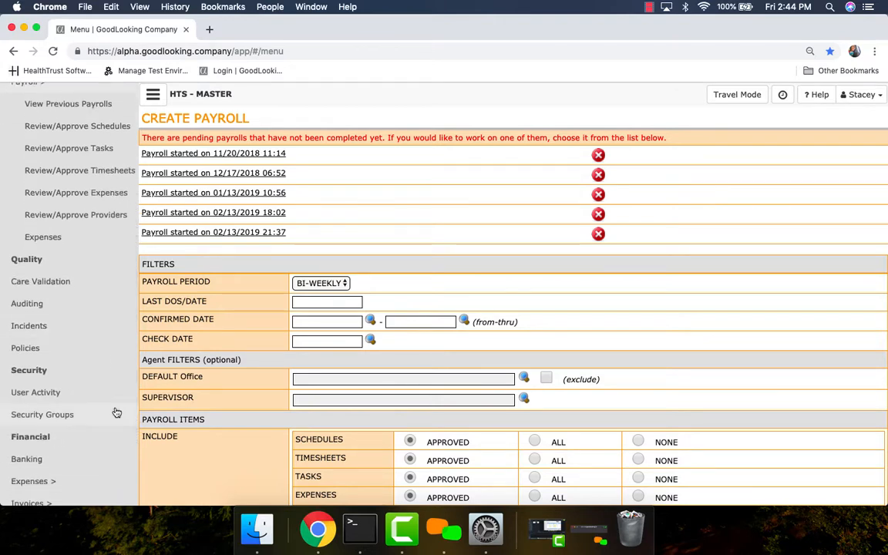
pyautogui.scroll(-3, 93, 370)
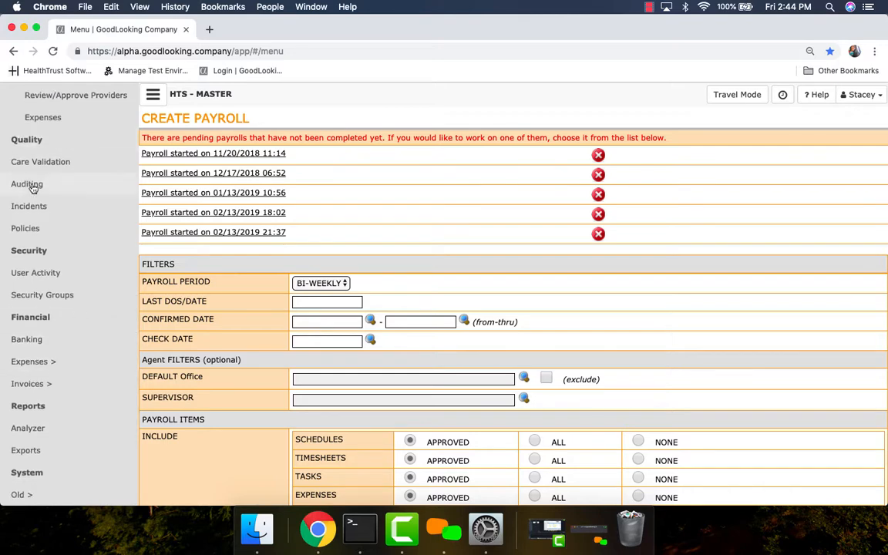
# Step: Open the quality audits list and view the first pending QA audit
pyautogui.click(34, 193)
pyautogui.click(205, 164)
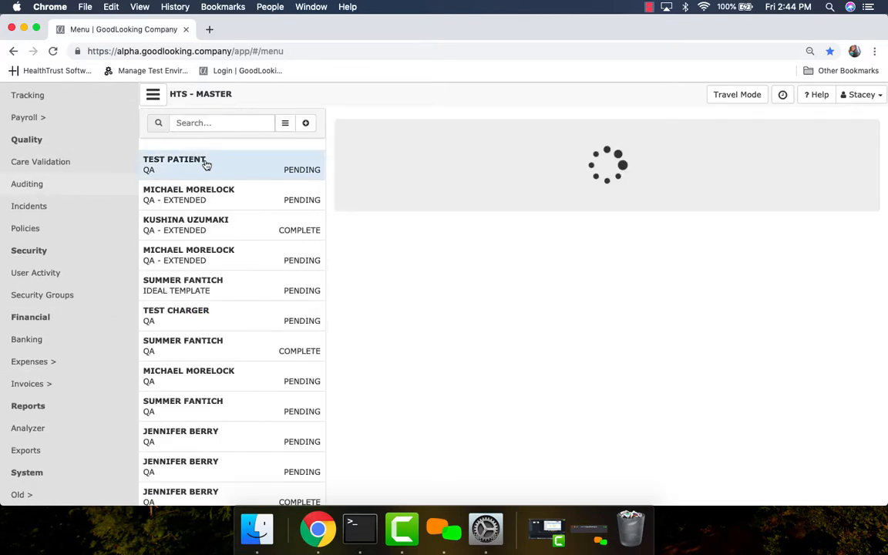